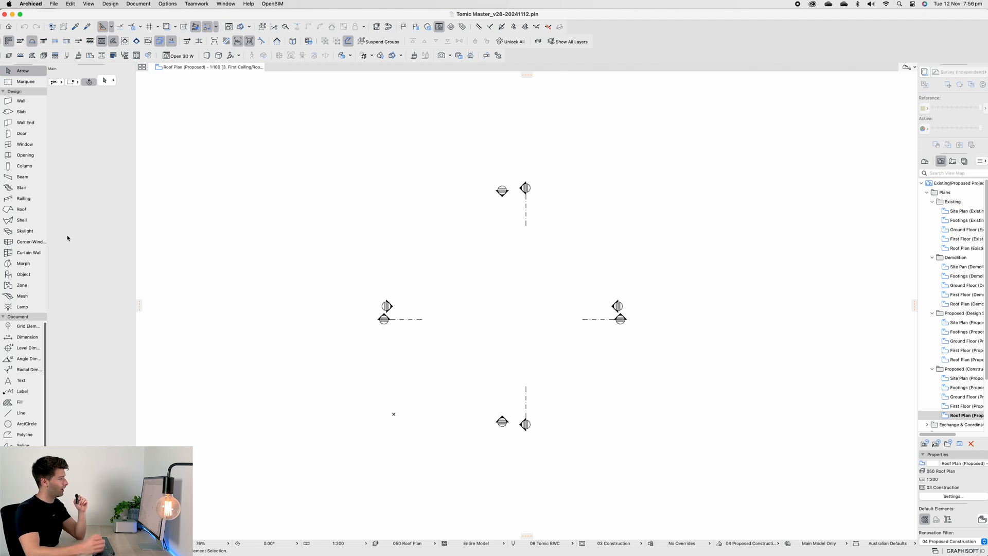
- In the storey settings, rename the ground ceiling storey's structure allowance to 300mm and set its height to next to 600
key("super+7")
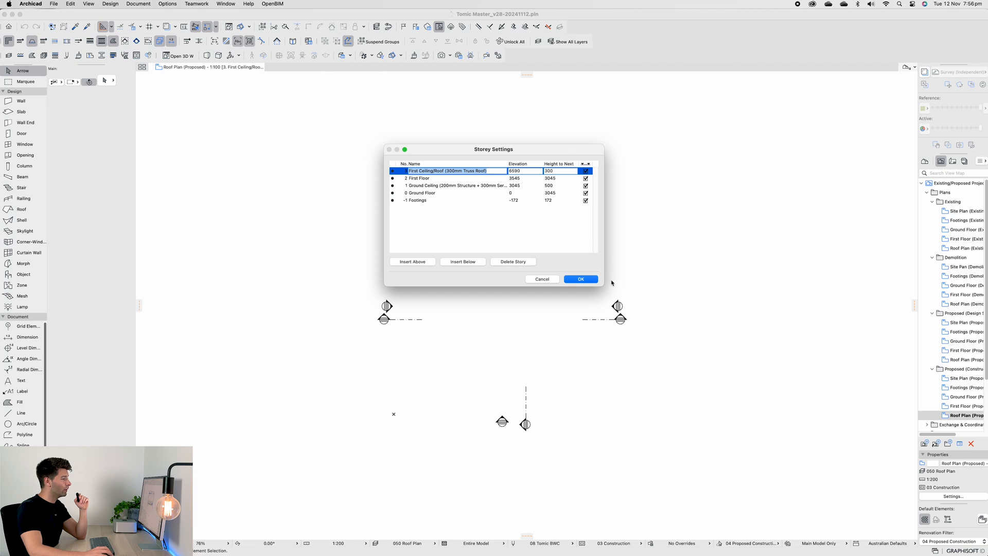
left_click_drag(604, 287, 723, 313)
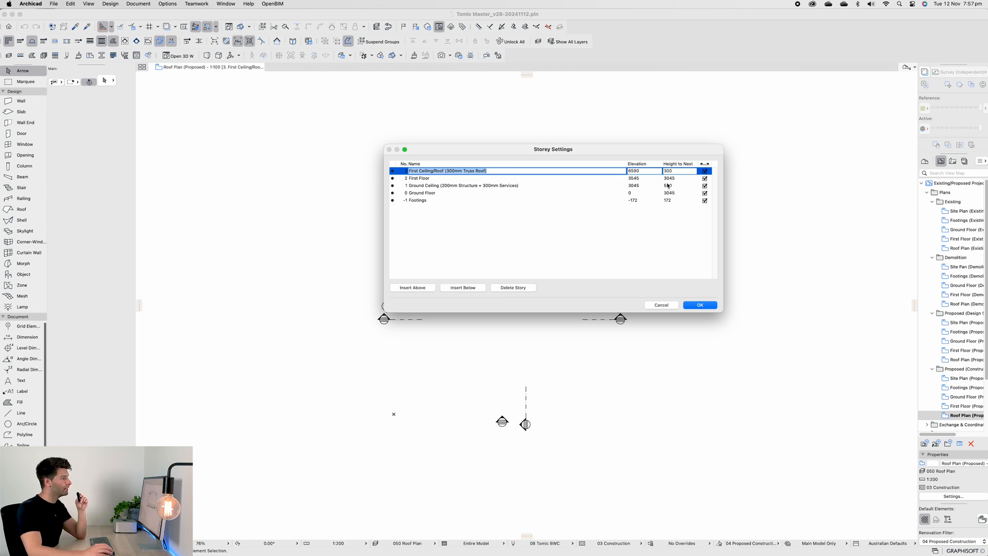
left_click(446, 187)
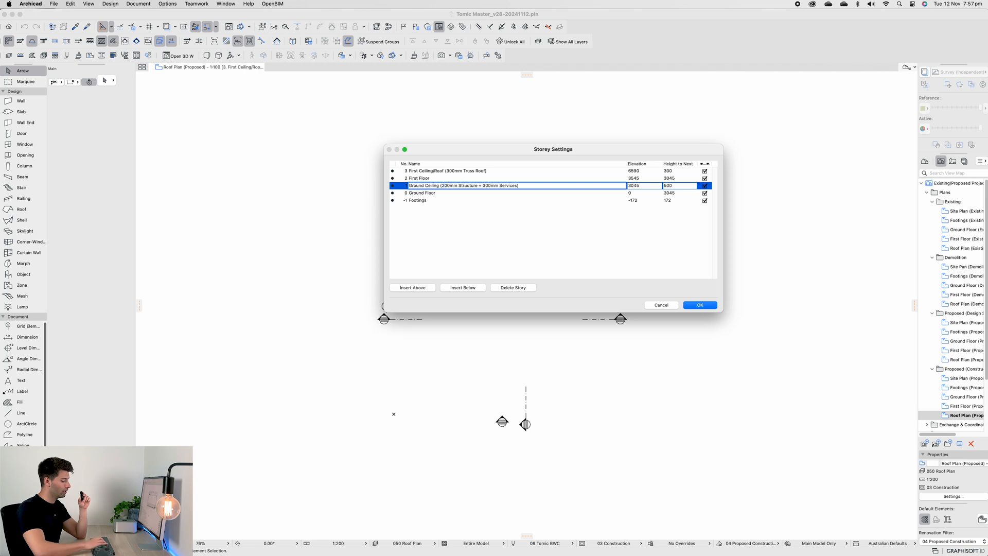
key("BackSpace")
type("3")
left_click(666, 185)
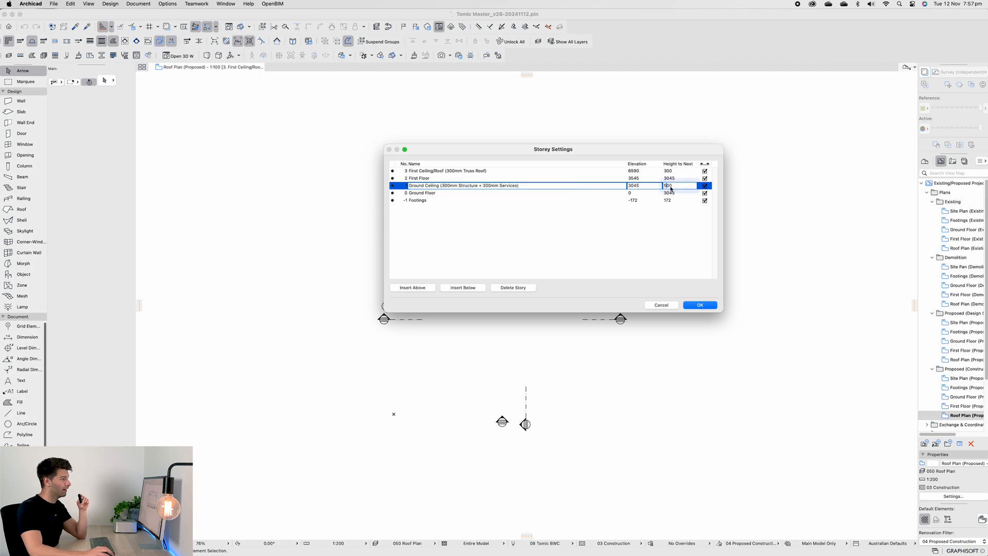
key("BackSpace")
type("6")
key("Return")
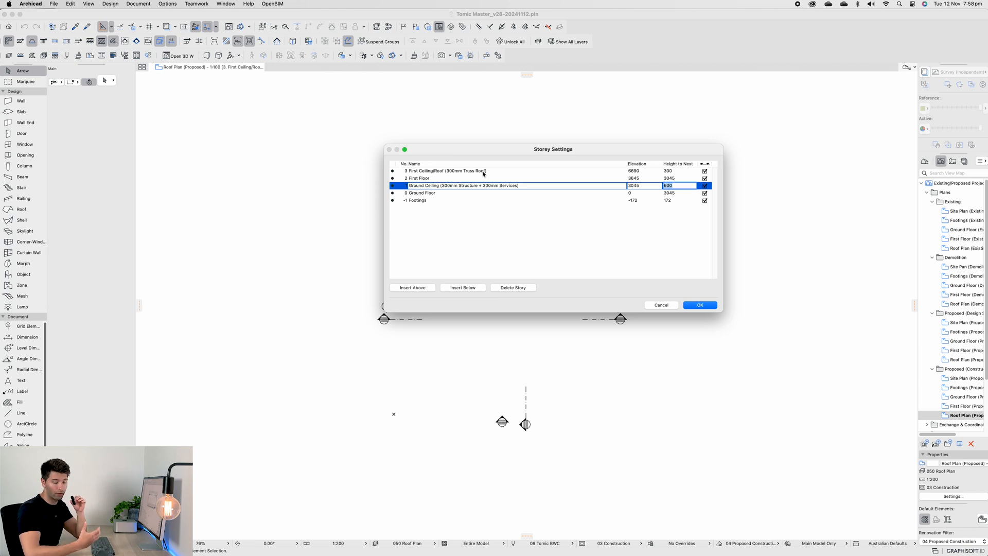
- Turn off the storey level line display for all five storeys and apply the storey settings
left_click_drag(700, 168, 707, 211)
left_click(705, 171)
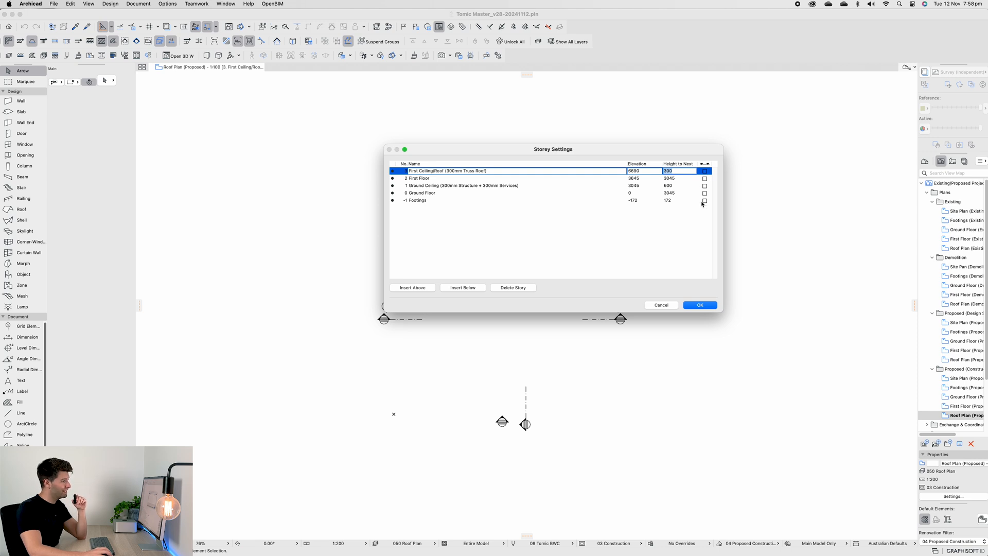
left_click(700, 305)
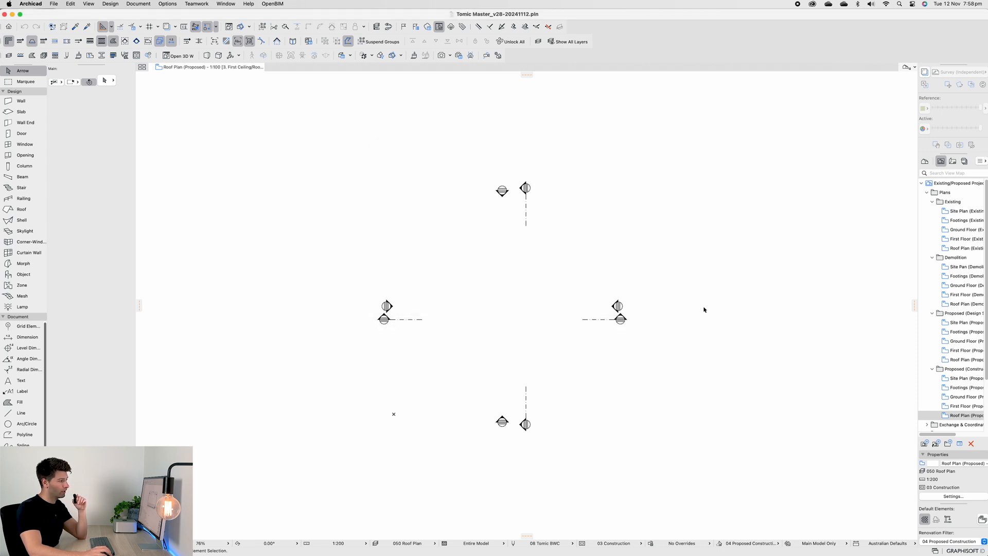
- Open the model view layer settings, enlarge the dialog and review the layer combinations and the 2D layers
key("super+l")
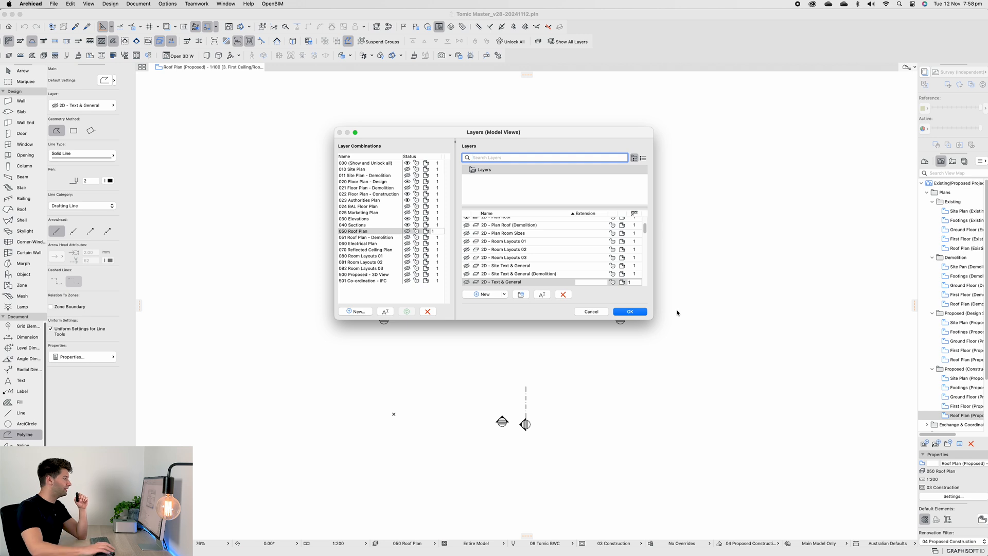
left_click_drag(653, 320, 881, 507)
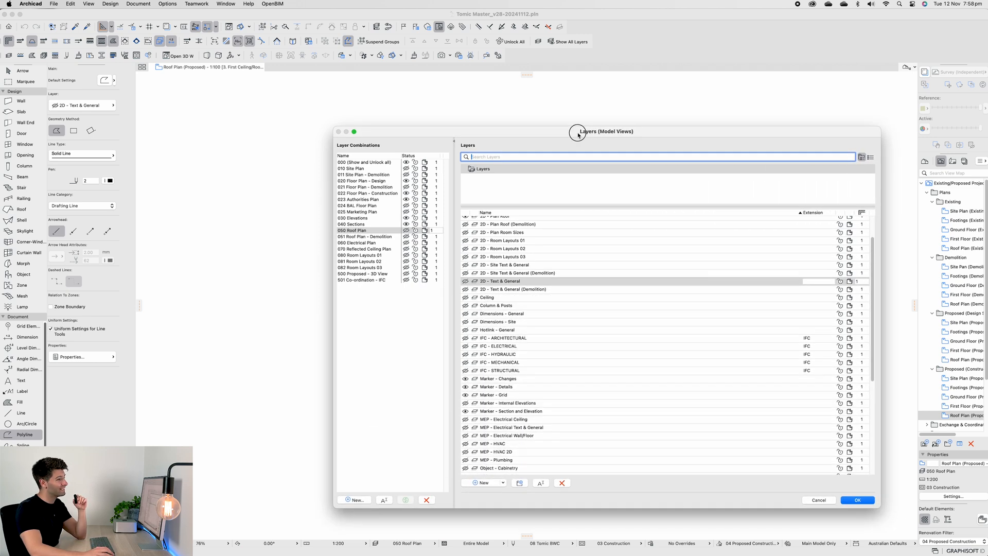
left_click_drag(579, 131, 523, 121)
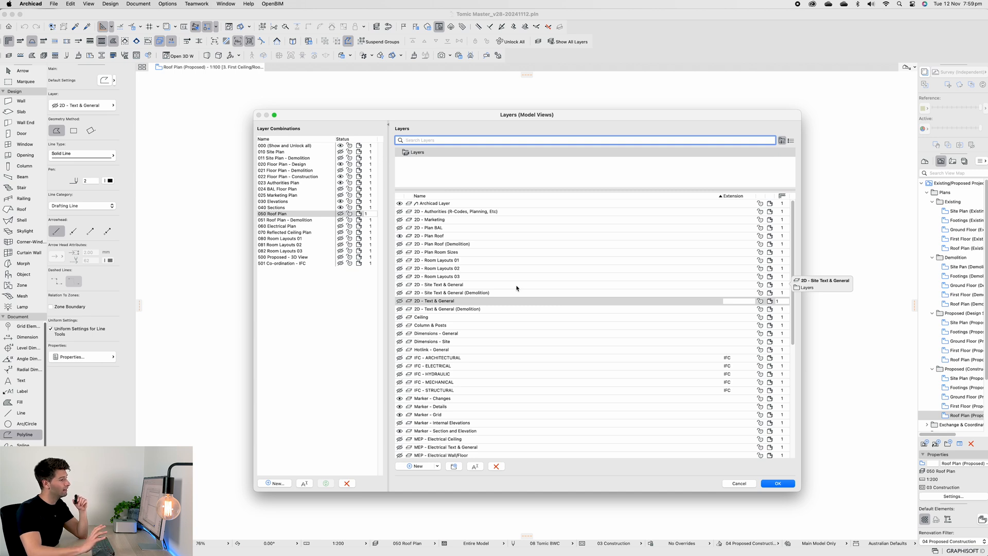
scroll(517, 288, "down", 5)
scroll(516, 290, "up", 5)
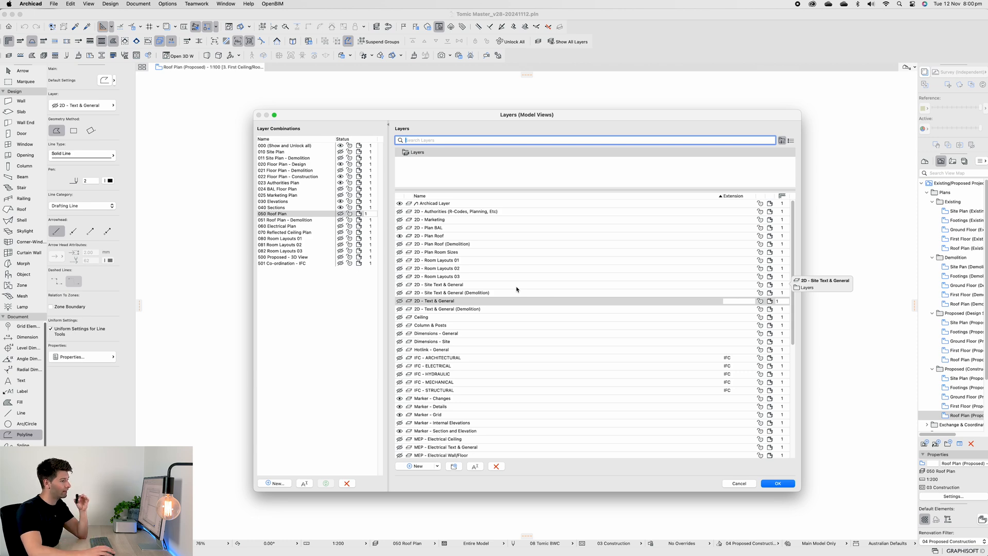
scroll(517, 289, "down", 5)
scroll(517, 289, "up", 5)
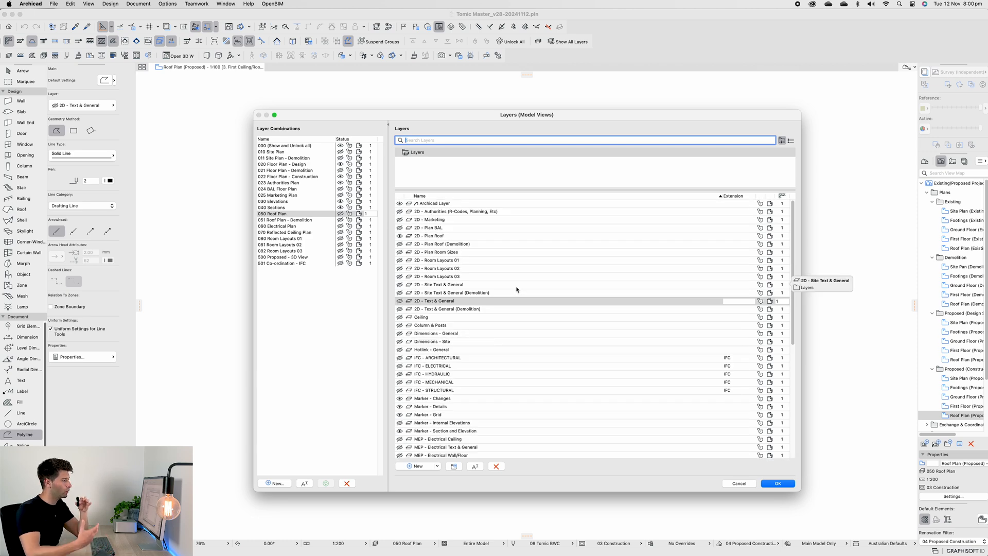
scroll(517, 289, "down", 5)
scroll(517, 289, "up", 5)
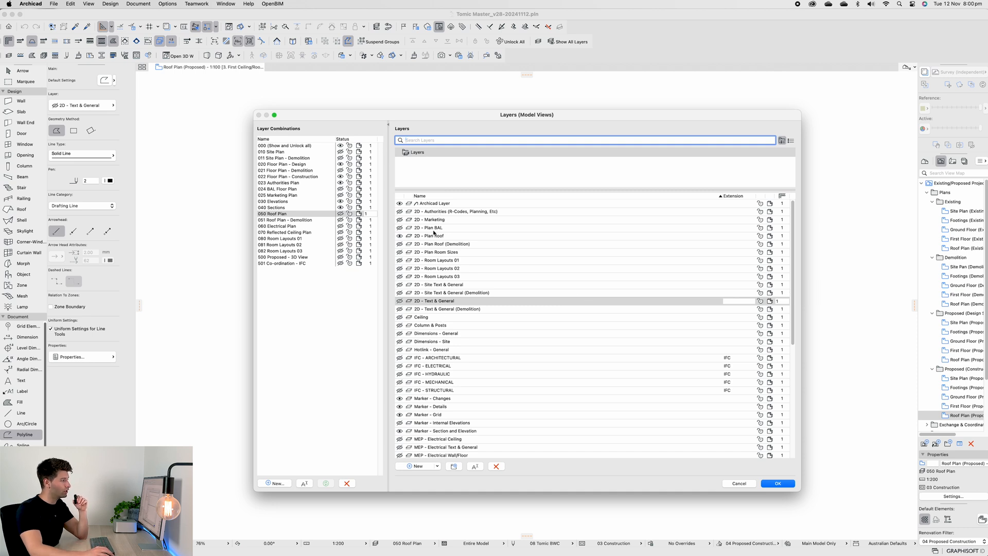
- Review the remaining layers, from the dimension, IFC, marker and MEP groups through to Zone - Areas
scroll(449, 312, "down", 3)
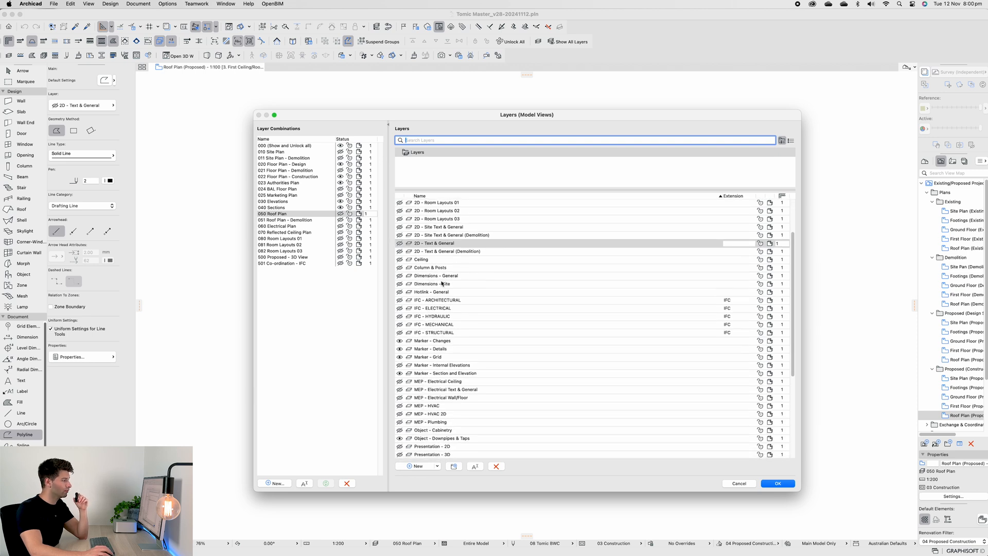
scroll(473, 296, "down", 1)
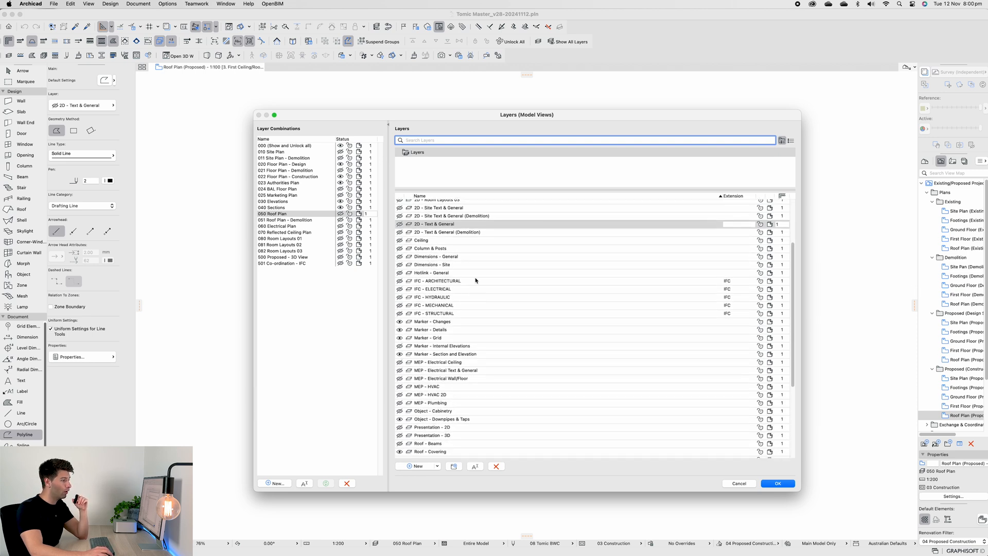
scroll(474, 281, "down", 1)
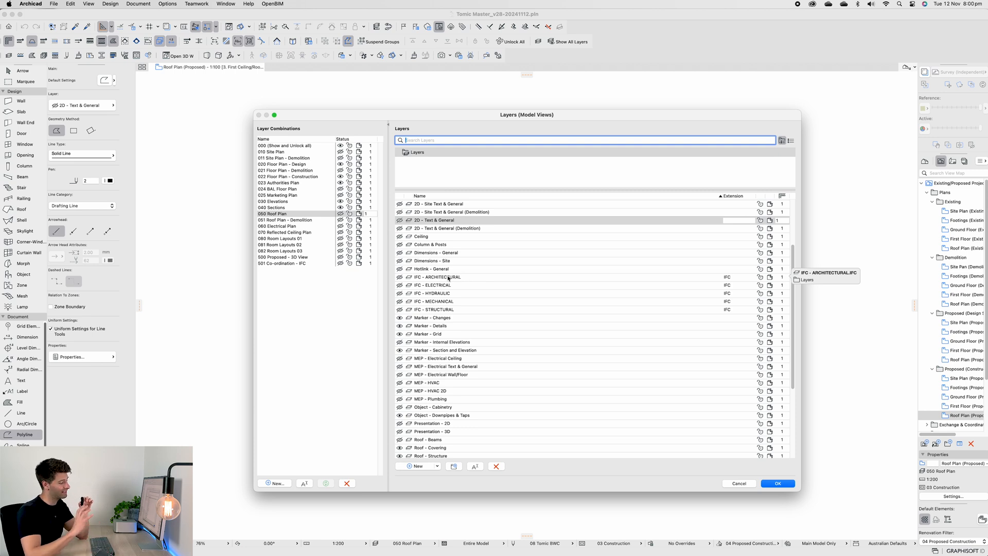
scroll(448, 278, "down", 4)
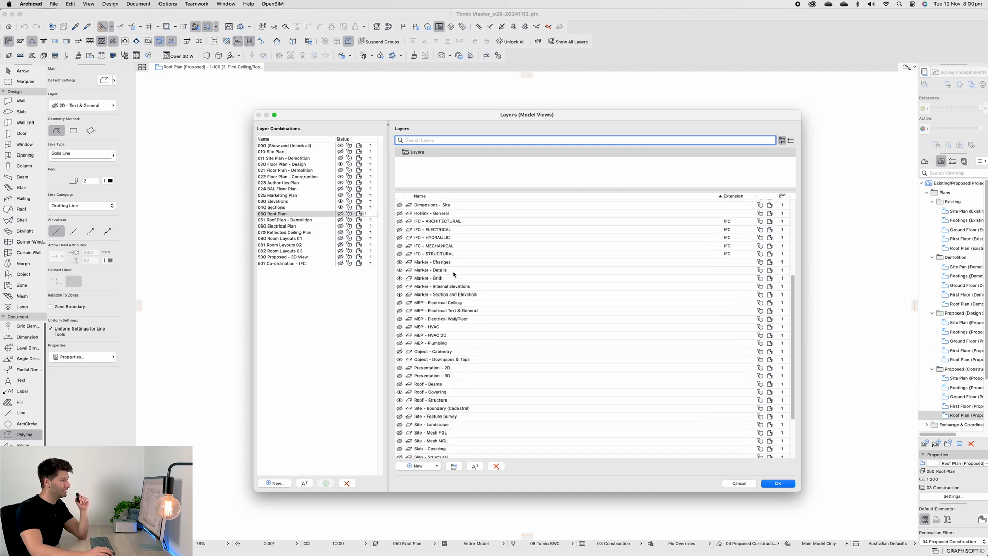
scroll(456, 275, "down", 1)
scroll(466, 283, "down", 1)
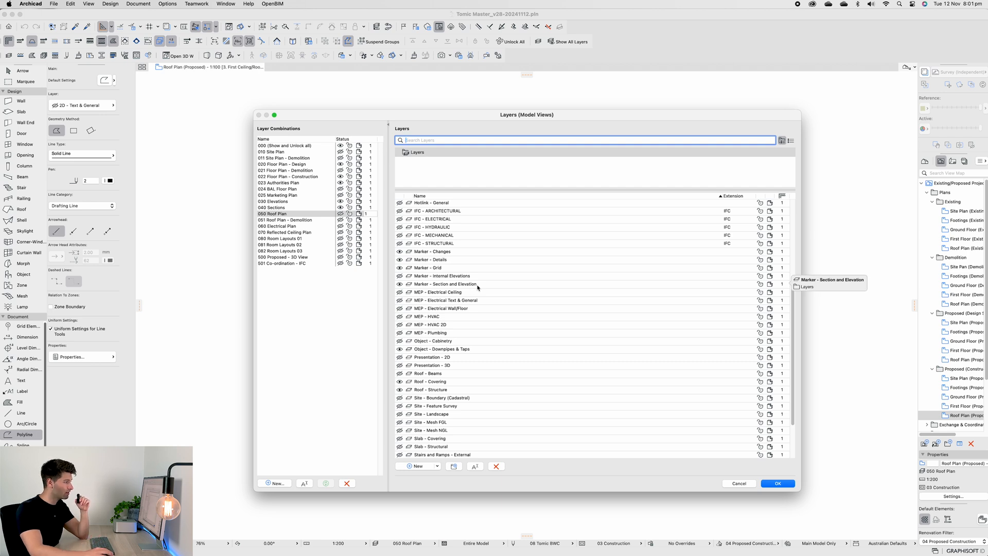
scroll(479, 287, "down", 1)
scroll(420, 287, "down", 1)
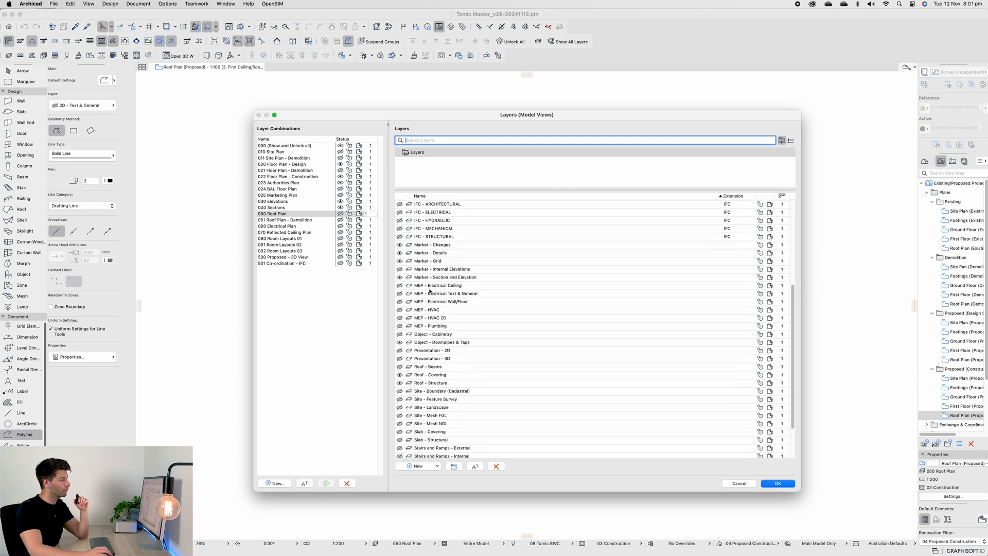
scroll(429, 287, "down", 5)
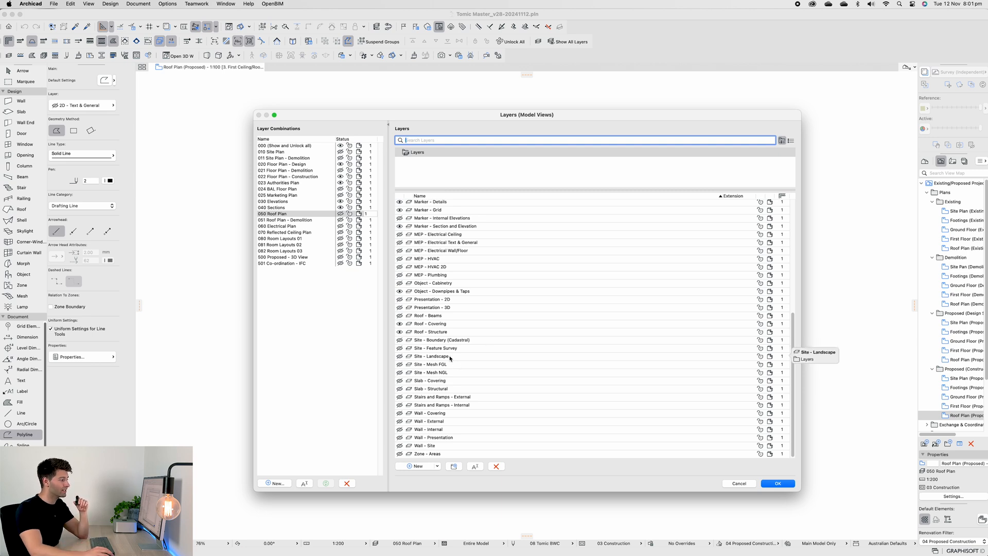
- Check which layer combinations show the Site - Landscape layer, and close the layer settings
left_click(432, 358)
left_click(464, 365)
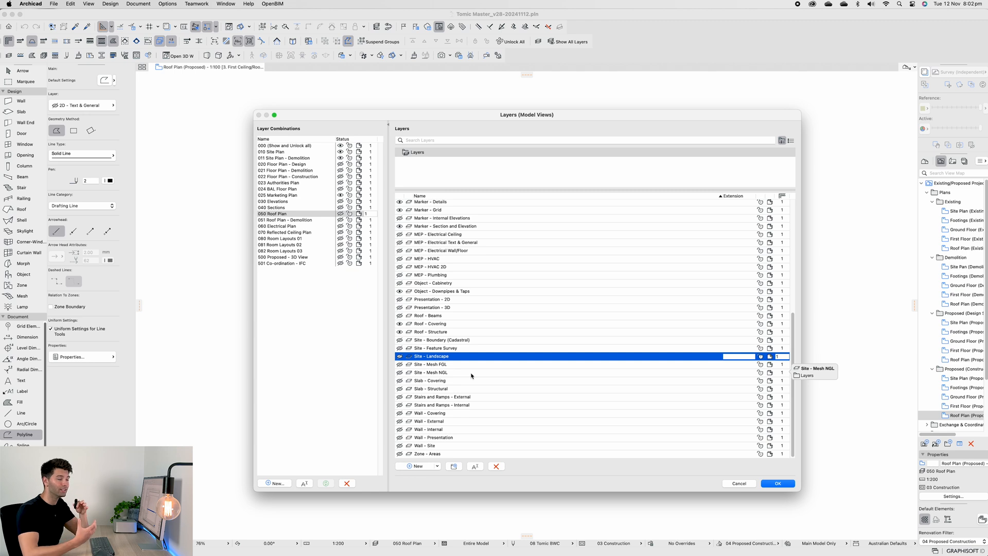
left_click(777, 483)
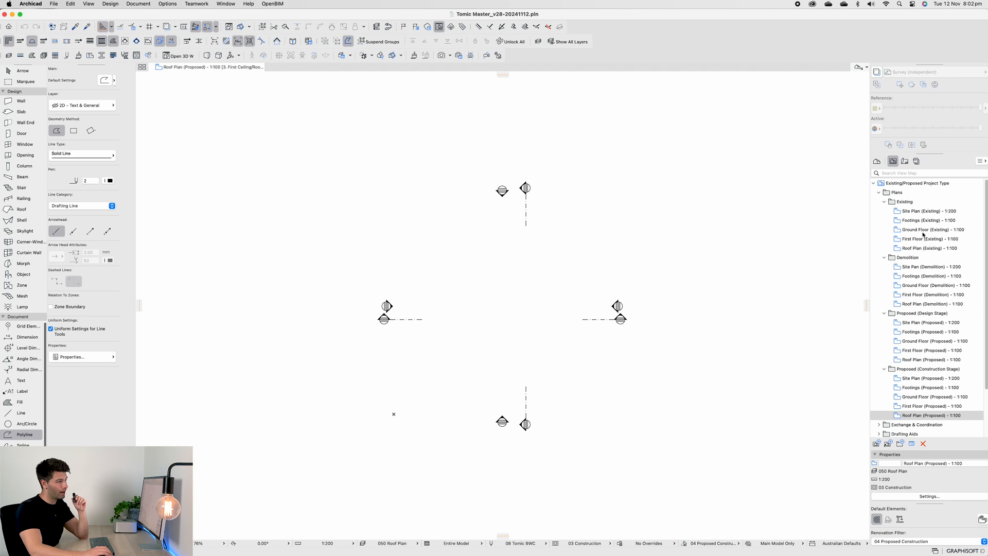
- Look through the view map's plan folders and open the Site Plan (Existing) view at 1:200
scroll(926, 375, "down", 1)
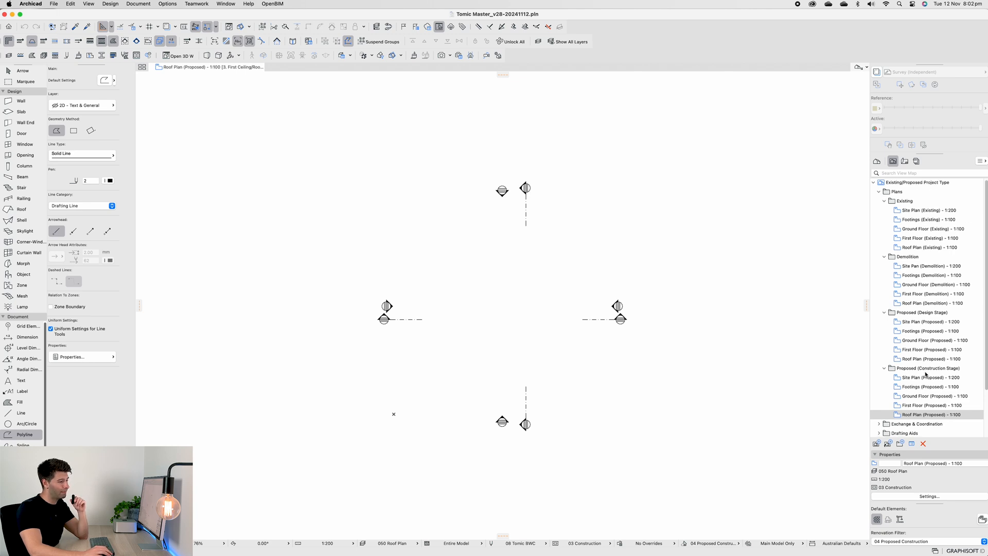
scroll(926, 376, "down", 4)
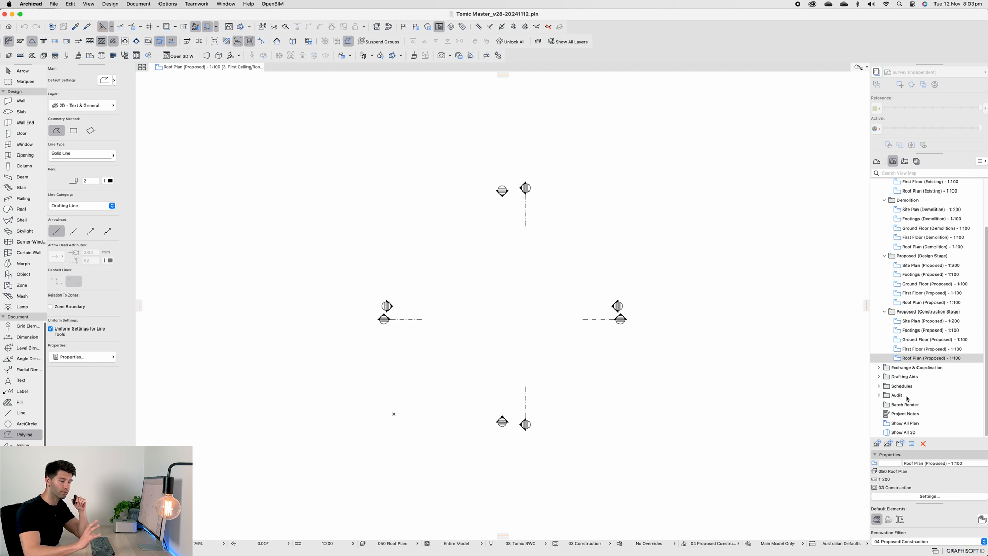
scroll(907, 398, "up", 3)
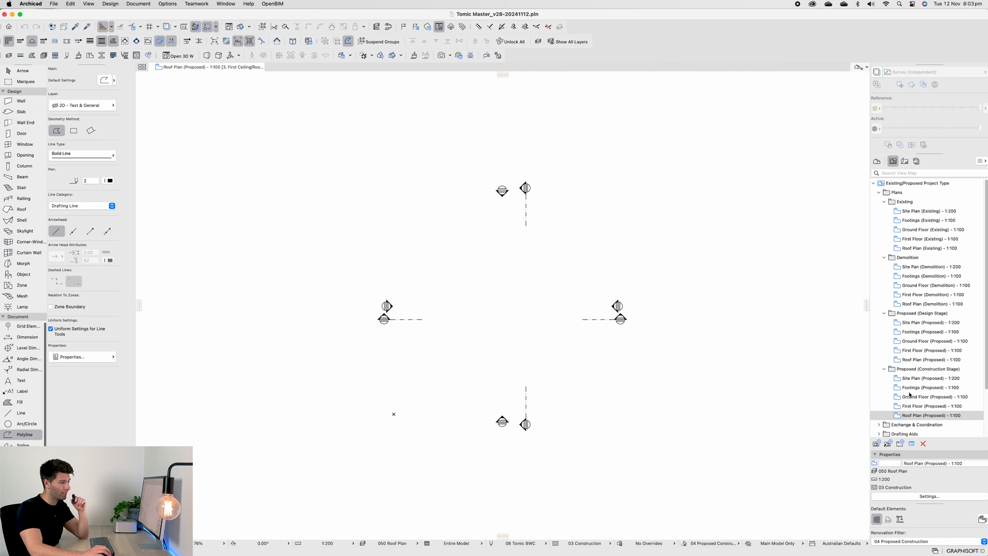
double_click(929, 211)
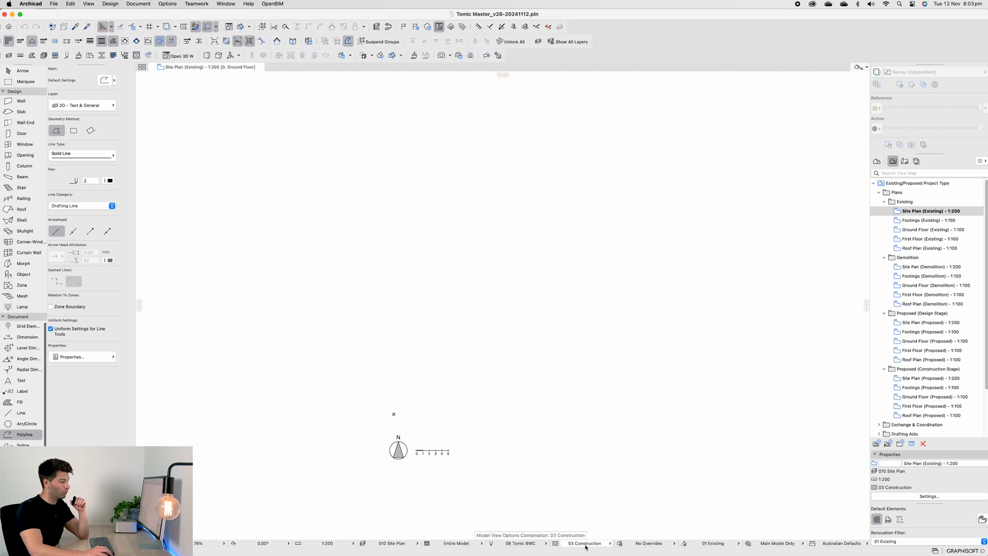
- Examine the existing site plan's pen set, model view options combination and renovation filter choices without changing them
left_click(516, 543)
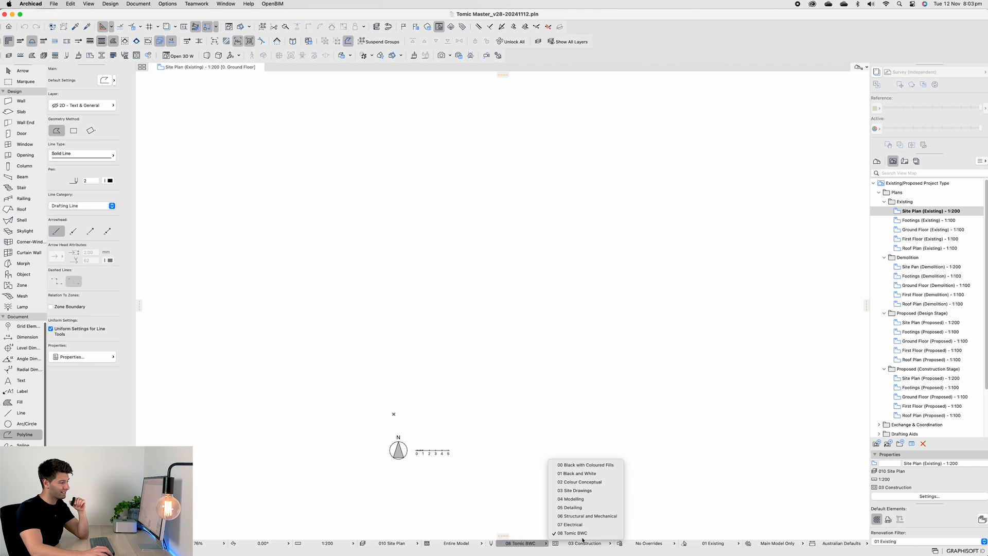
left_click(546, 543)
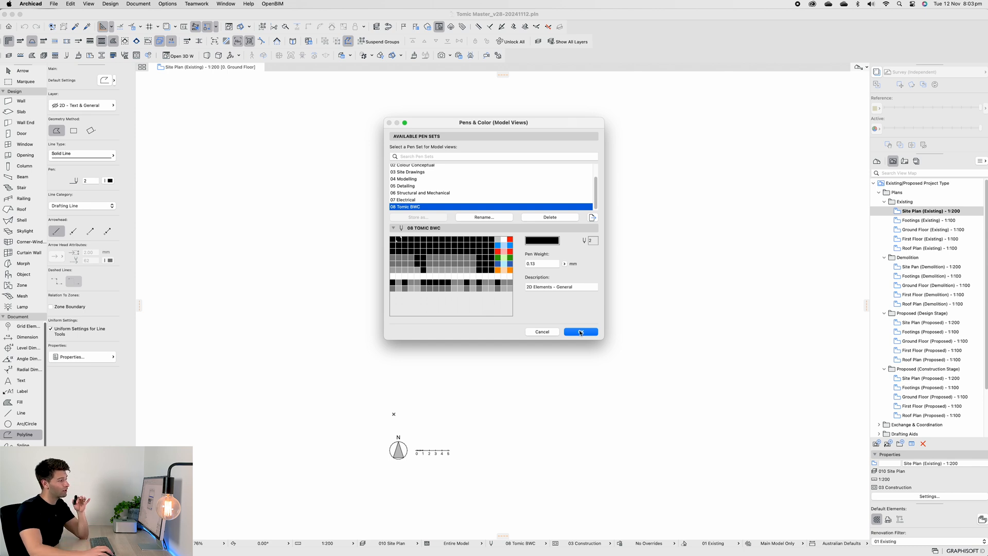
left_click(542, 333)
left_click(584, 543)
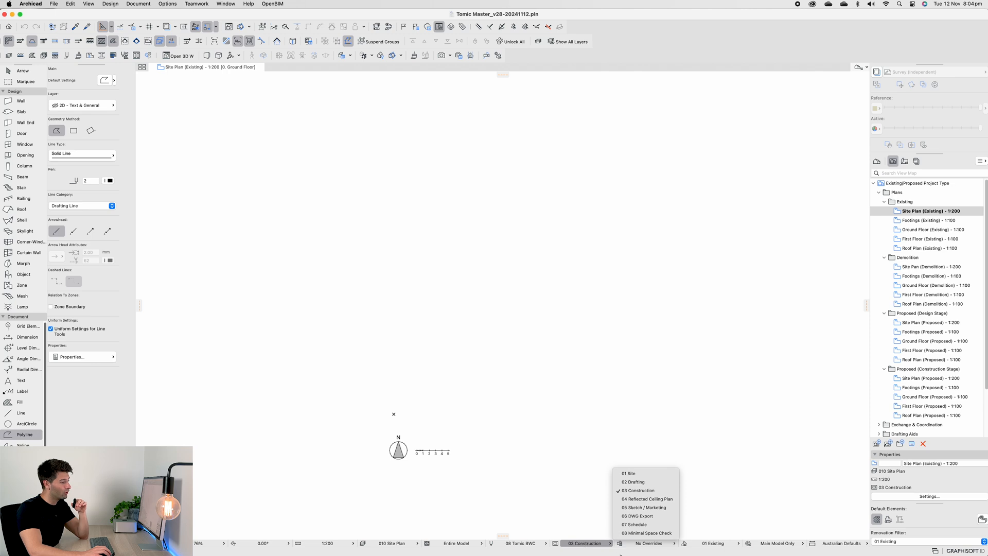
left_click(622, 554)
left_click(727, 545)
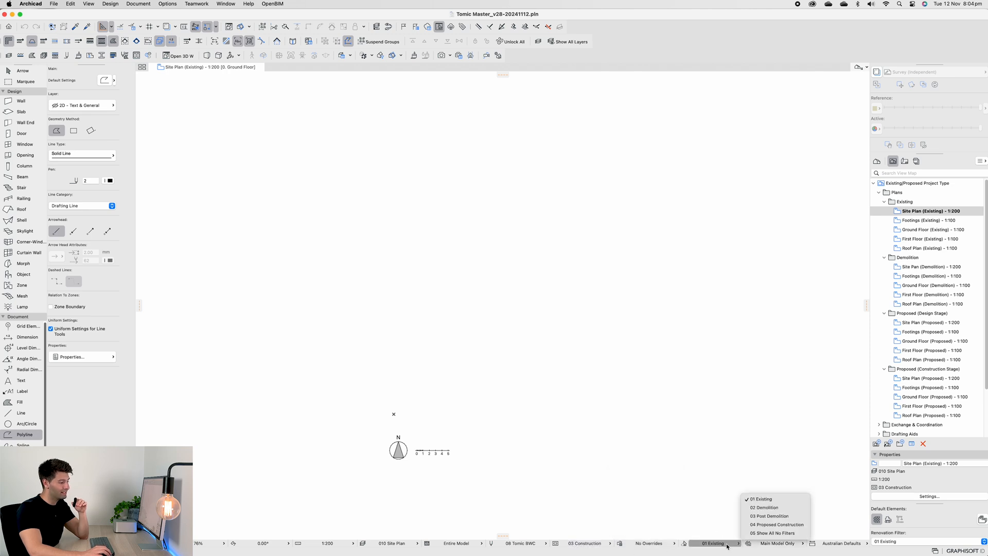
left_click(728, 545)
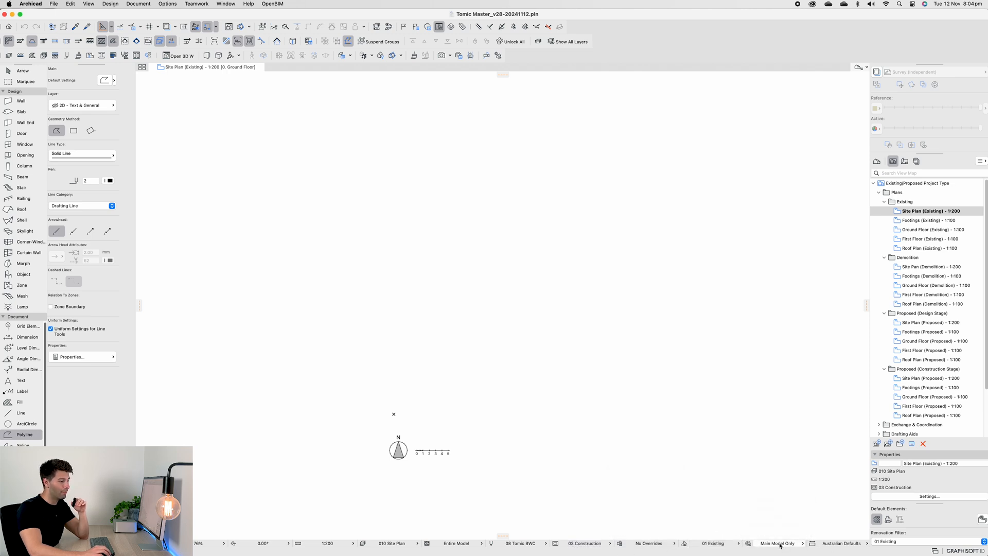
- Open the demolition site plan, switch to the design stage's proposed site plan, and examine its favourites below the north point
double_click(913, 267)
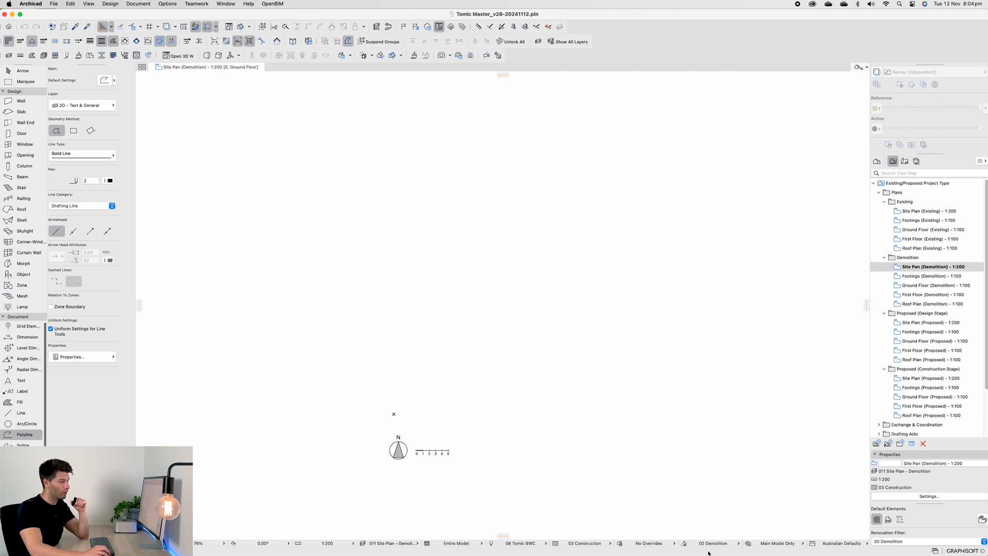
double_click(935, 323)
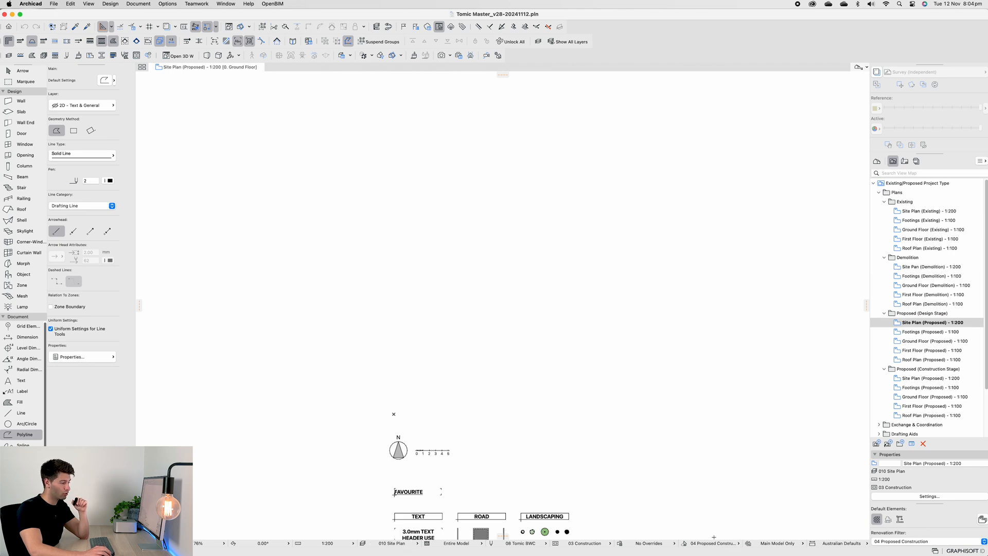
key("Escape")
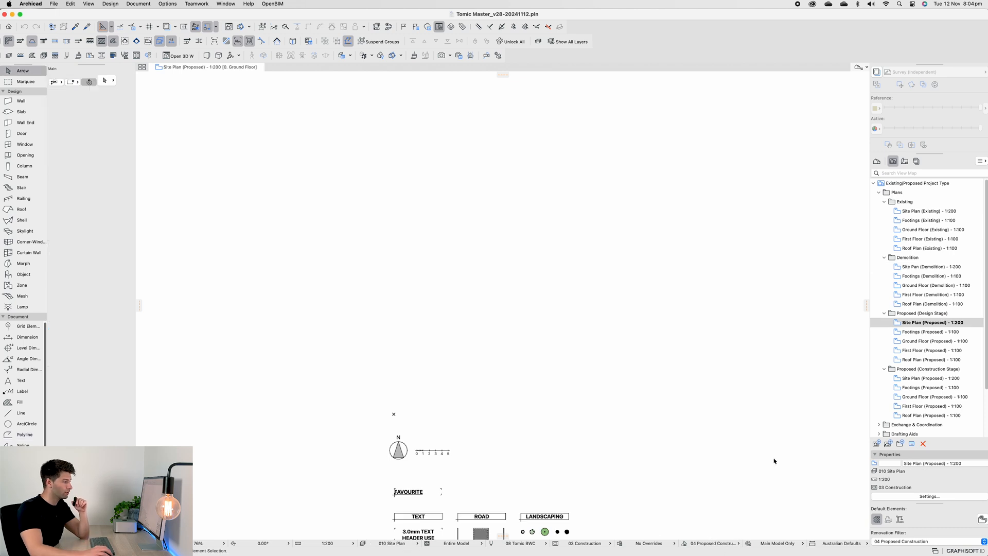
middle_click_drag(775, 461, 755, 314)
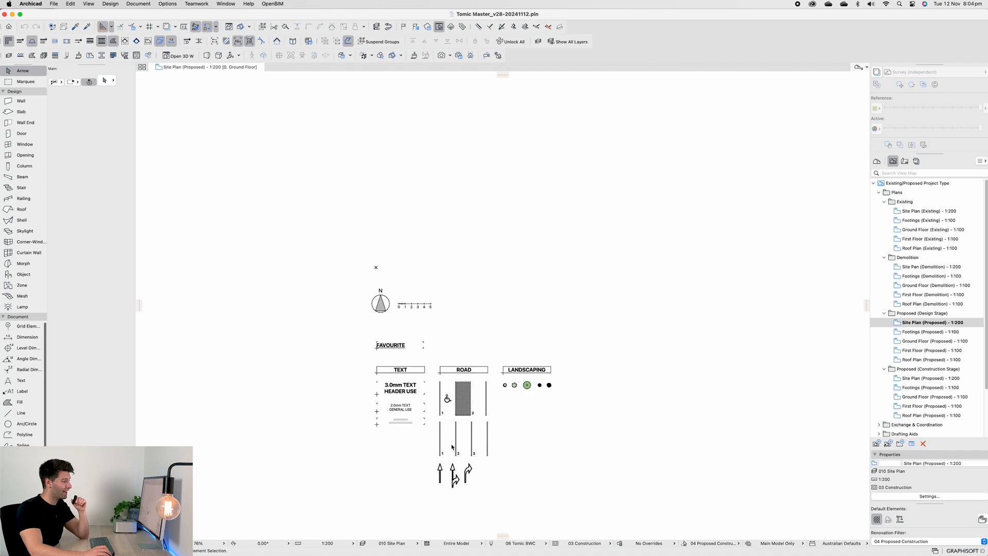
- Select the accessible parking object among the road favourites and measure across the bottom of its first bay
scroll(452, 447, "up", 6)
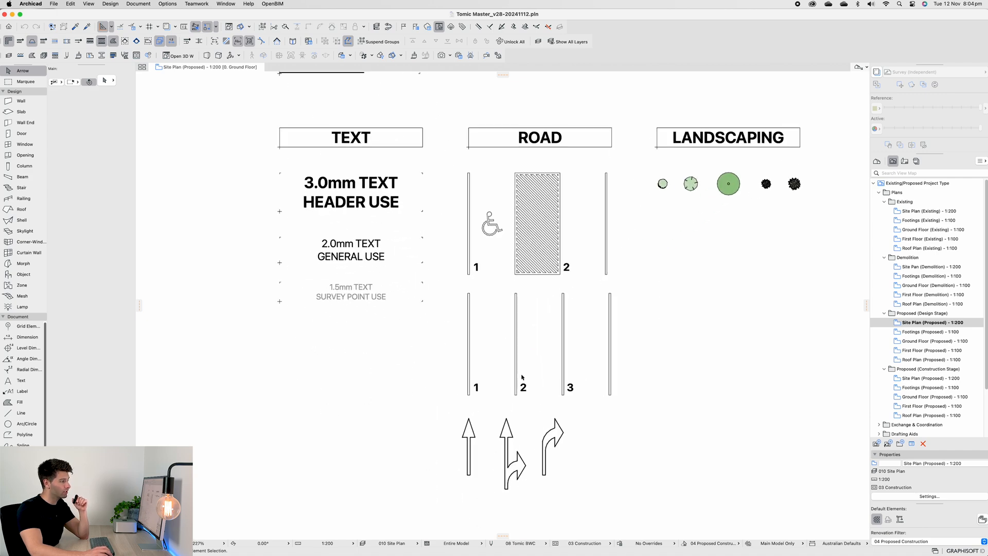
scroll(522, 377, "down", 6)
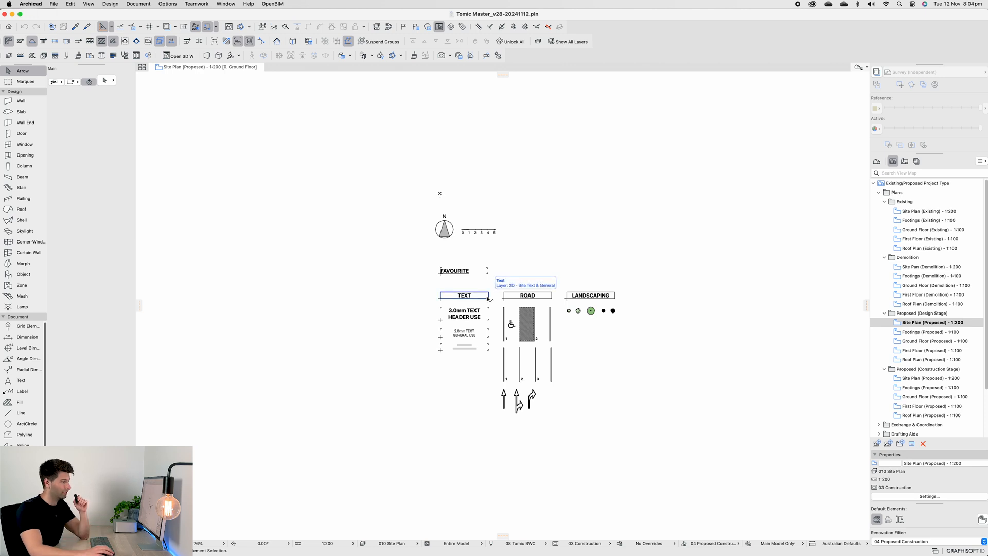
scroll(470, 311, "up", 5)
scroll(470, 311, "up", 5)
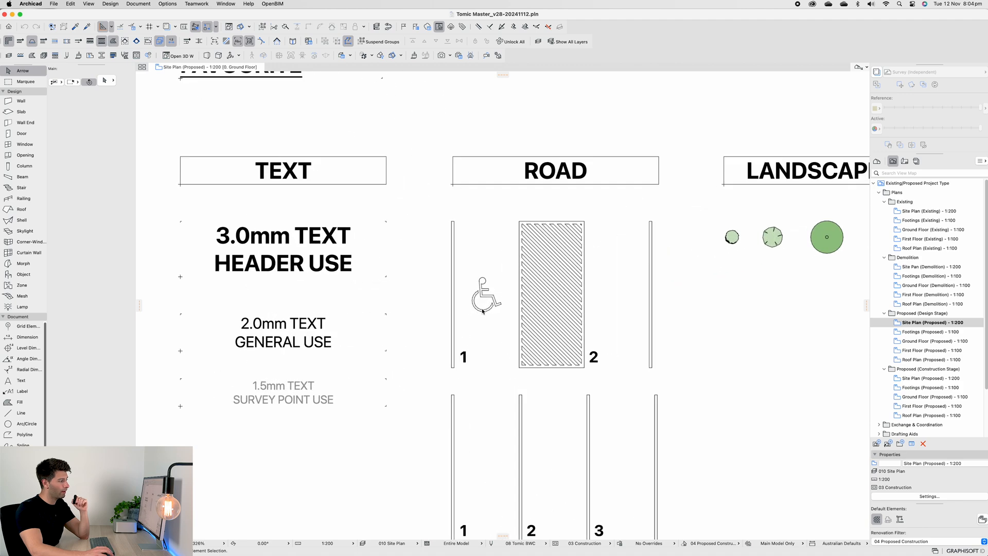
left_click(454, 371)
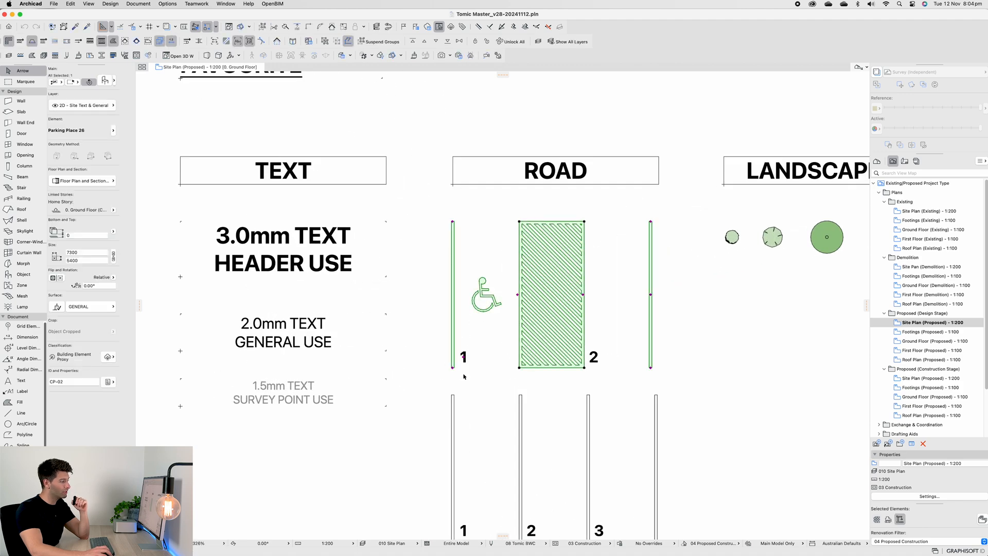
scroll(463, 376, "up", 4)
key("m")
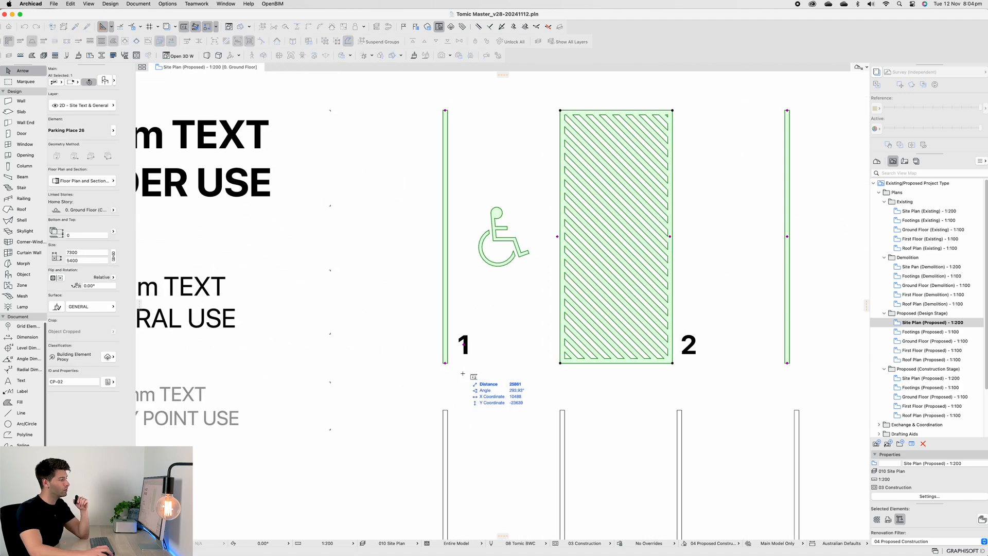
scroll(462, 373, "up", 4)
left_click(432, 356)
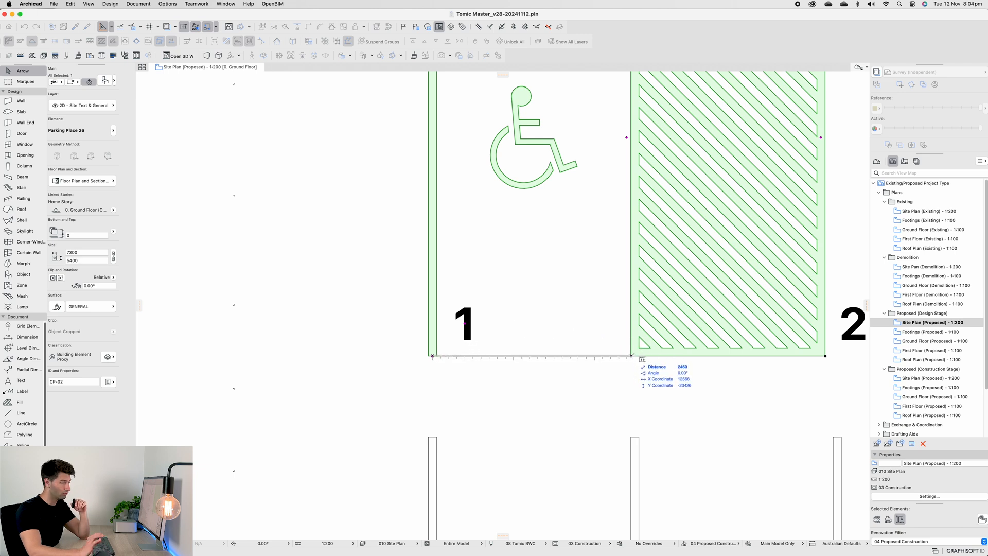
key("Escape")
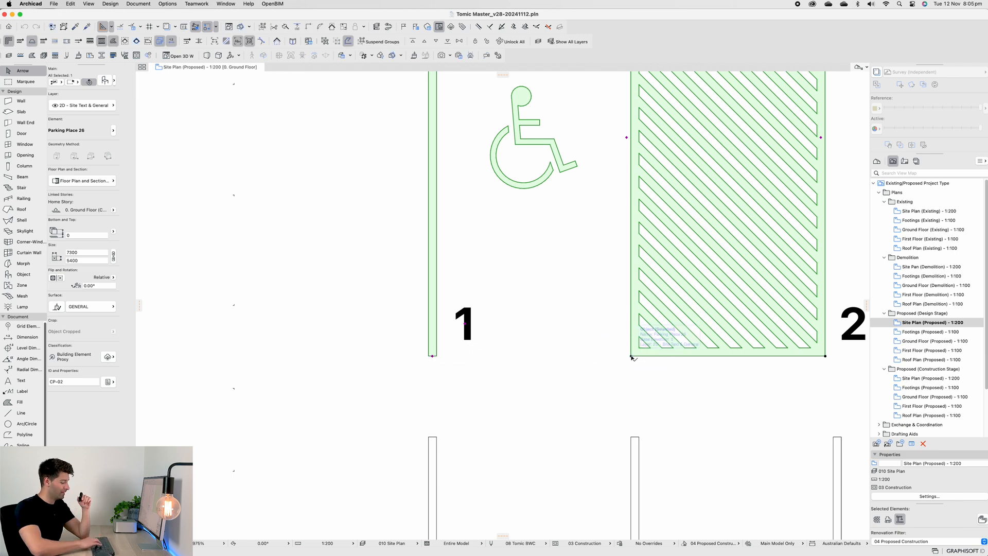
- Measure the accessible bay's clear width from the line marking's inner edge to the hatched zone, and deselect the parking object
key("m")
left_click(437, 356)
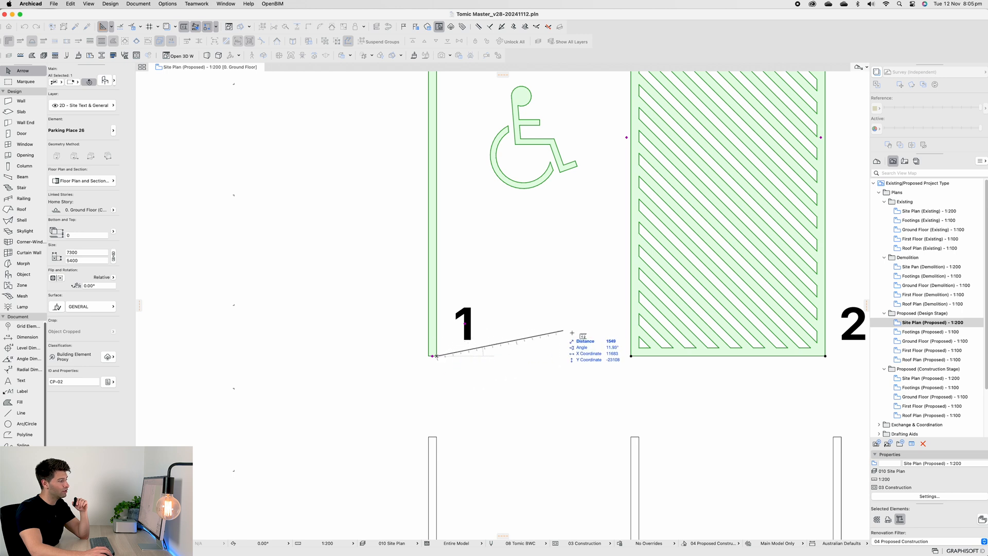
left_click(632, 357)
scroll(480, 360, "up", 5)
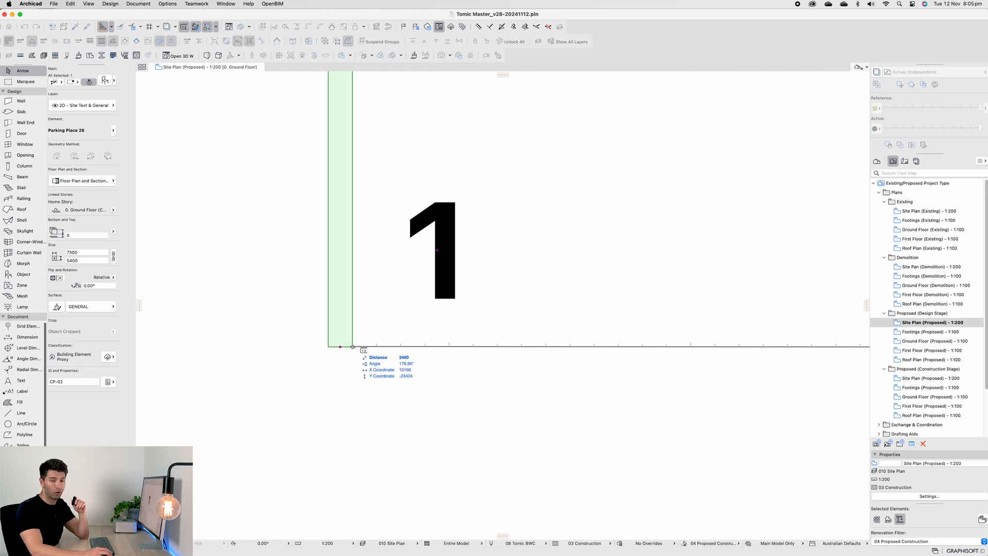
scroll(353, 347, "down", 5)
key("Escape")
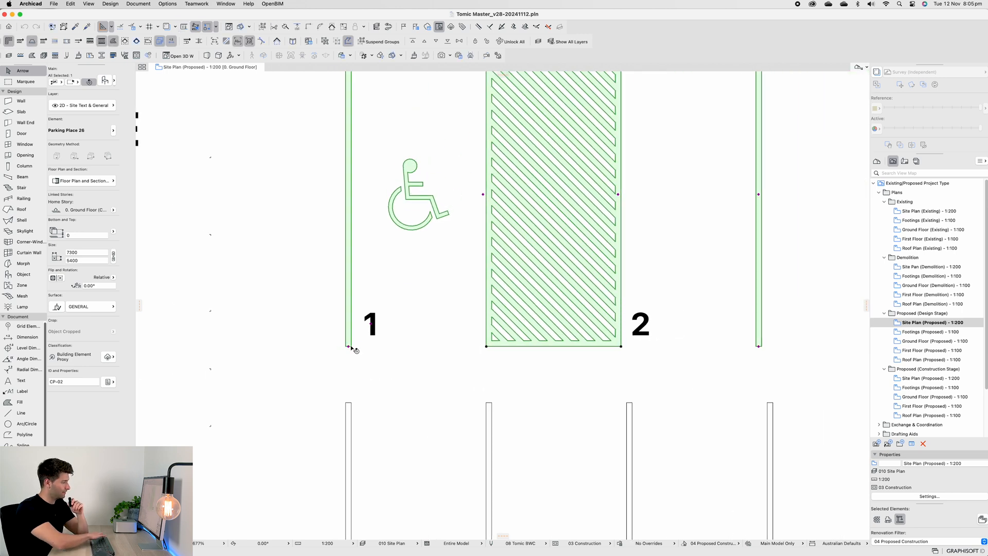
key("m")
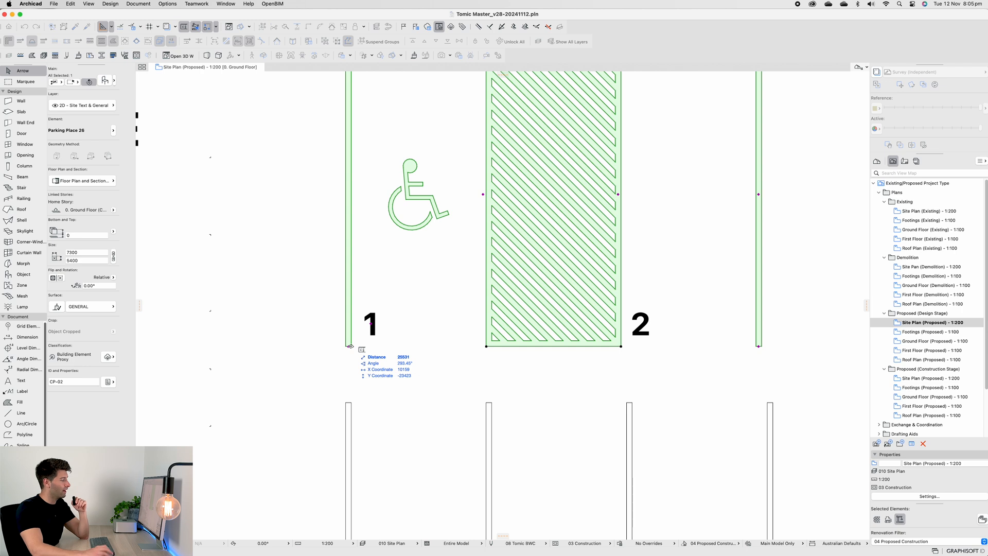
key("Escape")
scroll(470, 285, "down", 4)
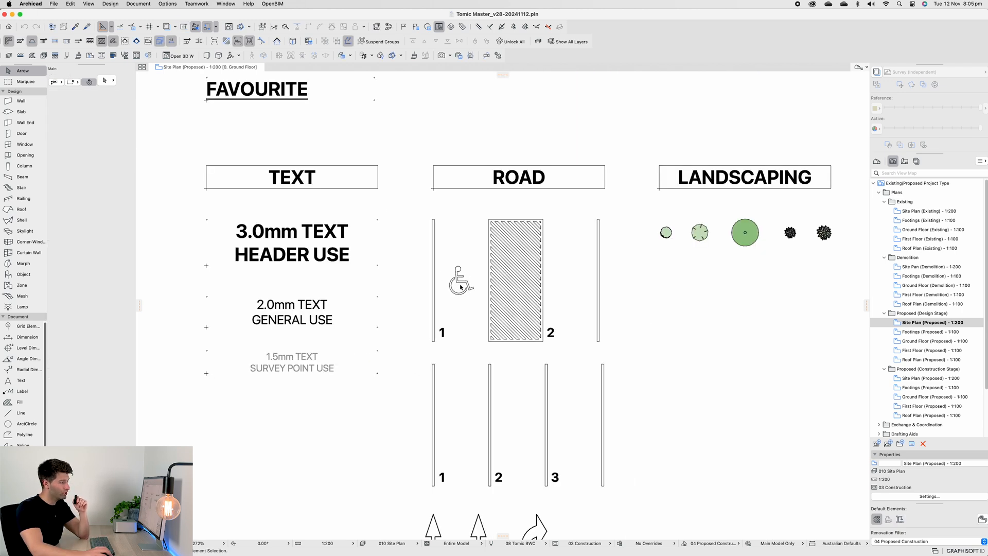
left_click(516, 230)
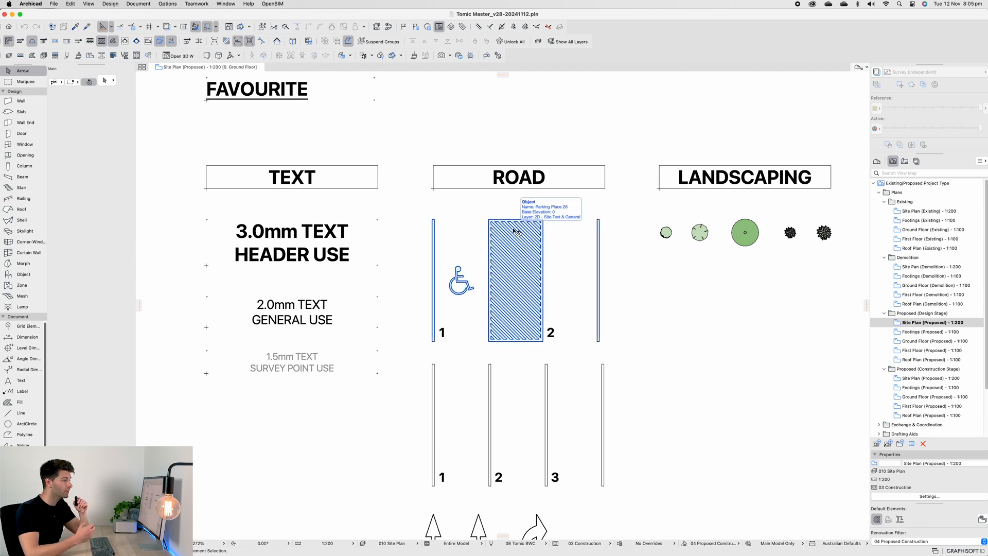
scroll(516, 230, "down", 5)
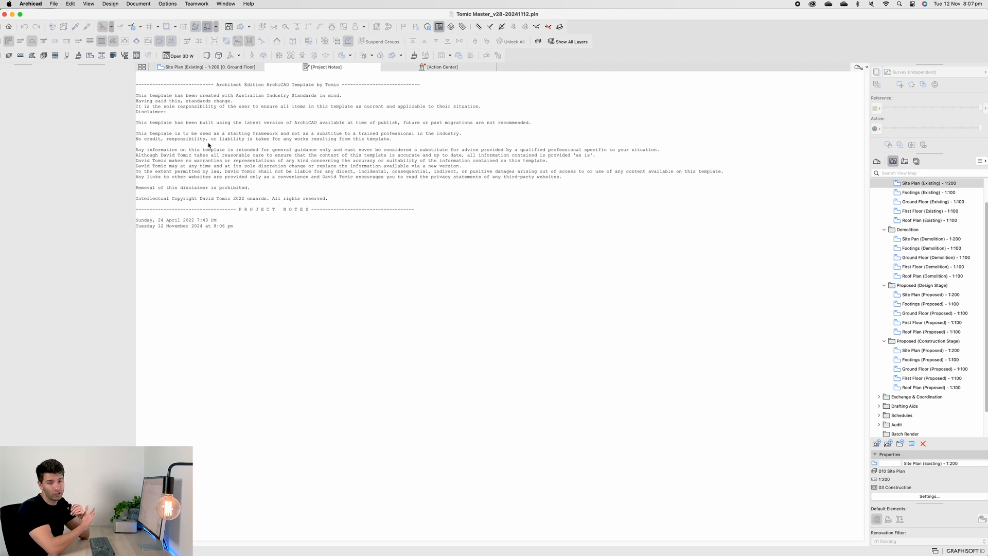
- Switch to the existing site plan and examine the composites available for the Wall tool, checking the BP block wall types
left_click(225, 67)
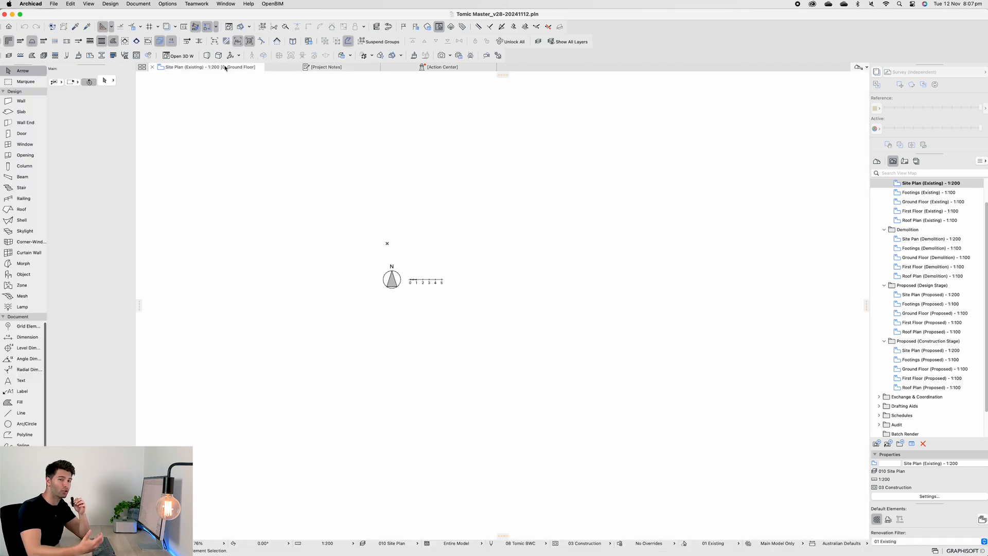
left_click(21, 101)
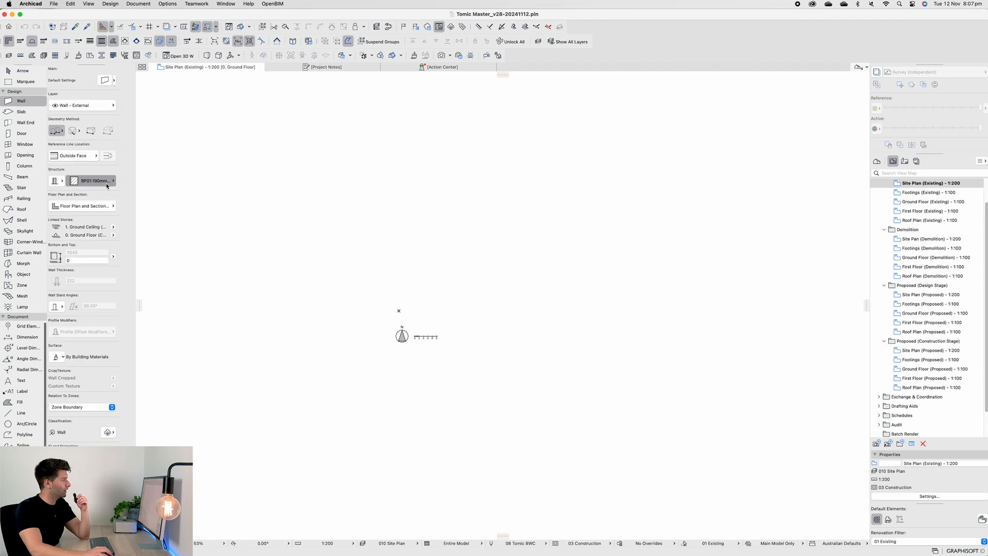
left_click(105, 182)
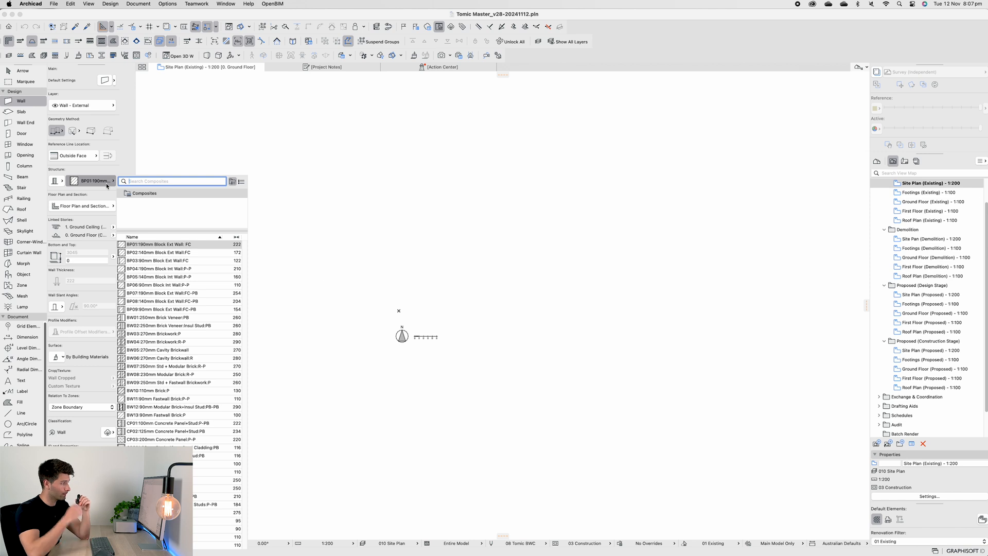
left_click(174, 252)
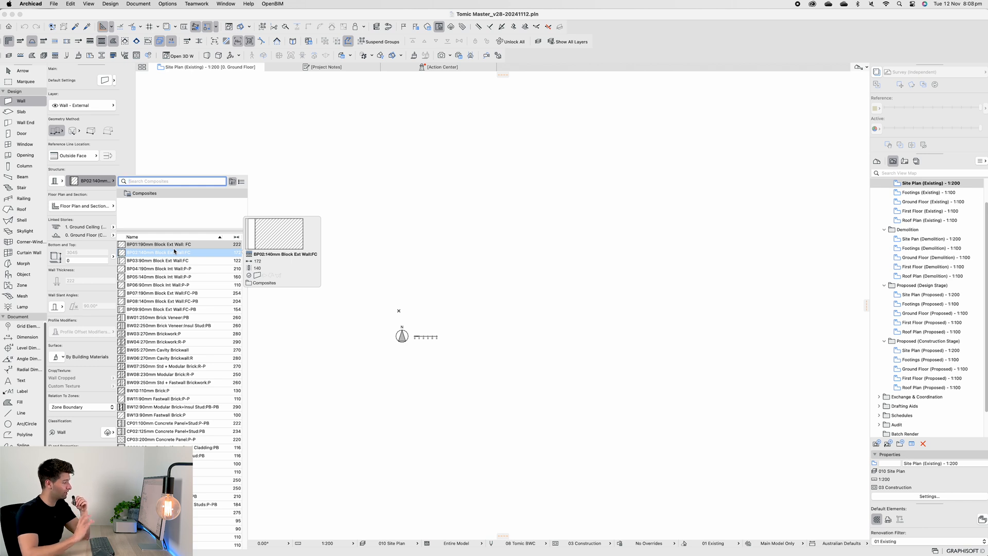
left_click(173, 244)
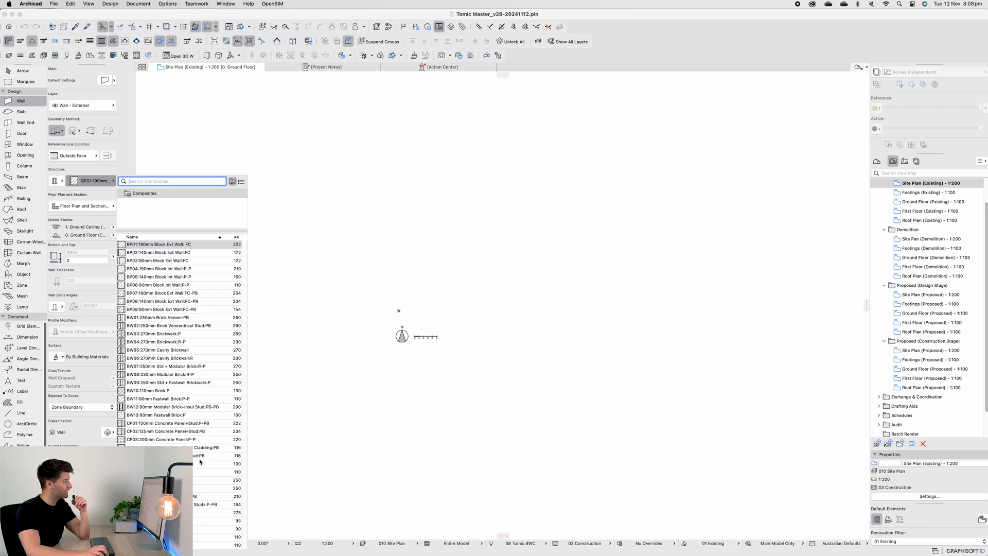
left_click(196, 261)
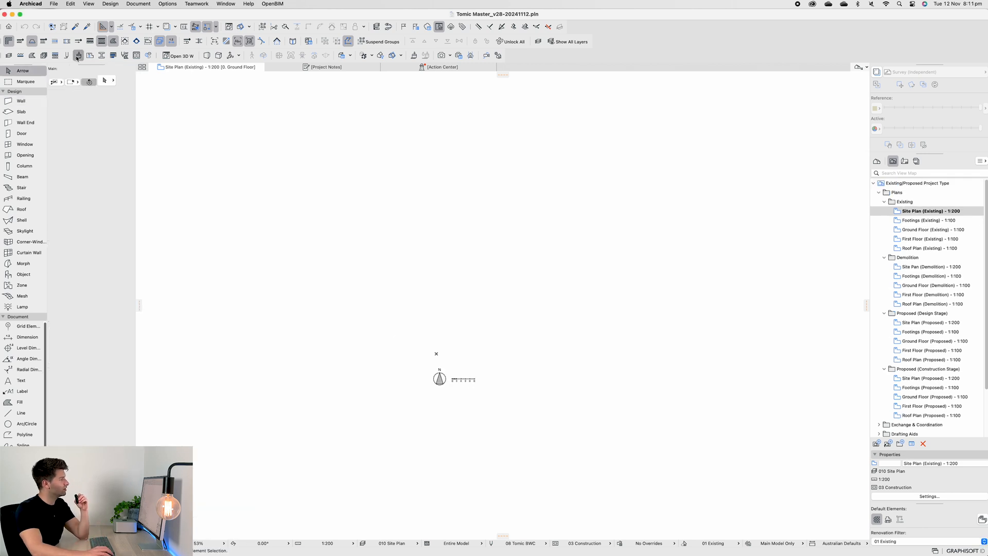
- Examine the template's surface list, from the brick and glass entries through the metals and COLORBOND paints to the wood surfaces
scroll(418, 214, "down", 3)
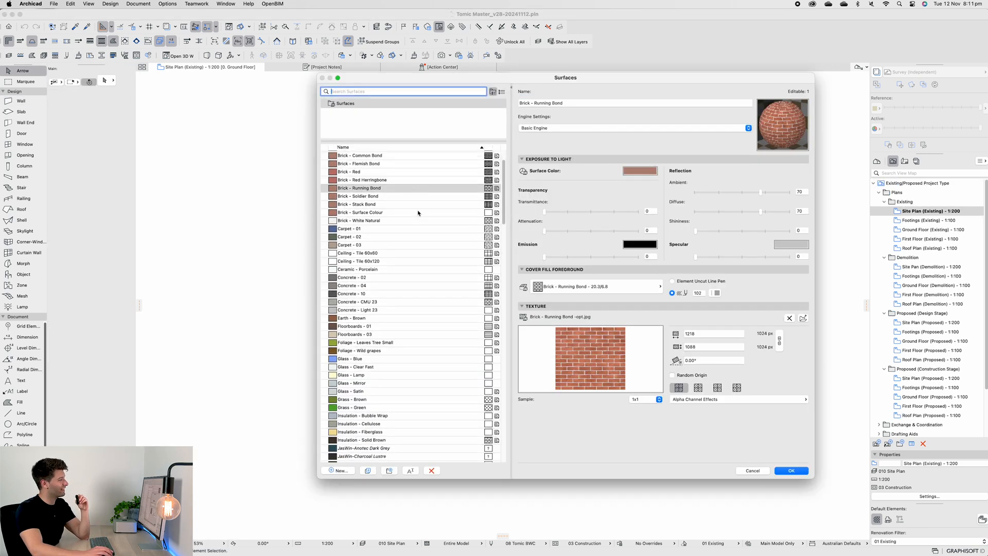
scroll(418, 212, "down", 5)
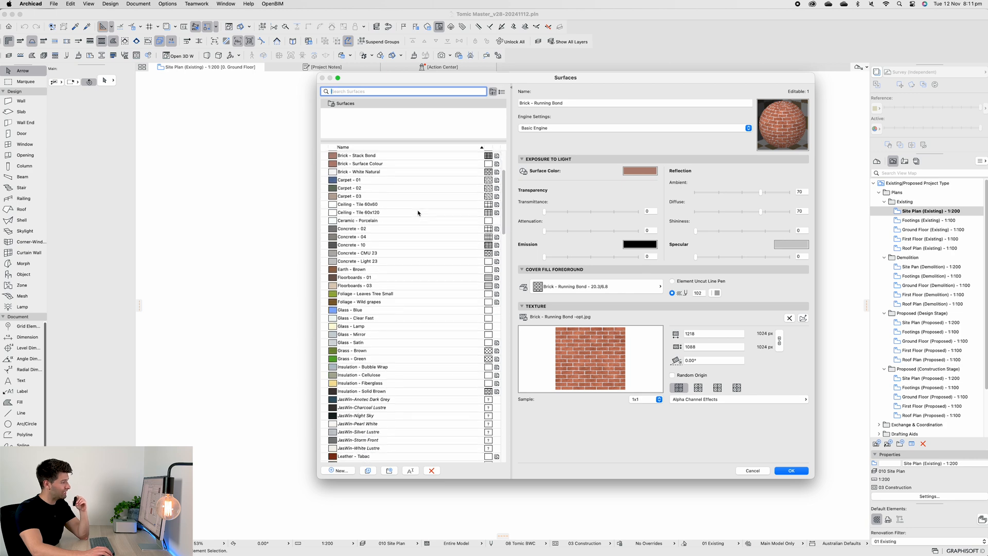
scroll(419, 215, "down", 5)
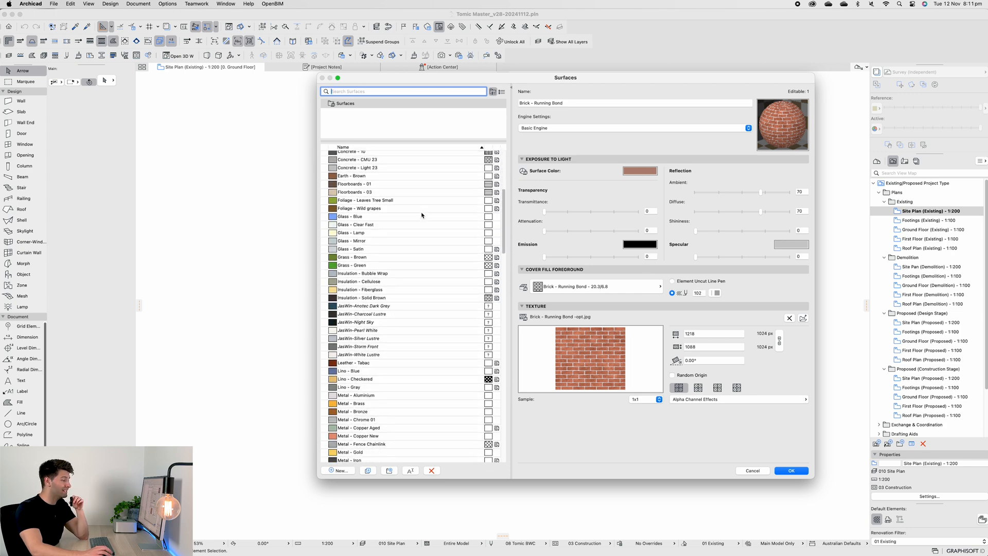
scroll(422, 215, "down", 8)
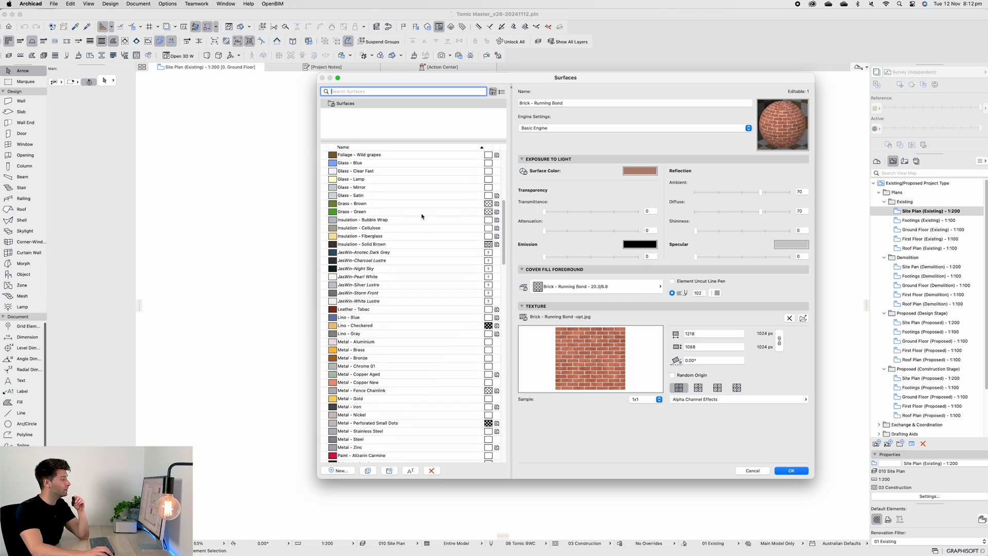
scroll(422, 217, "down", 15)
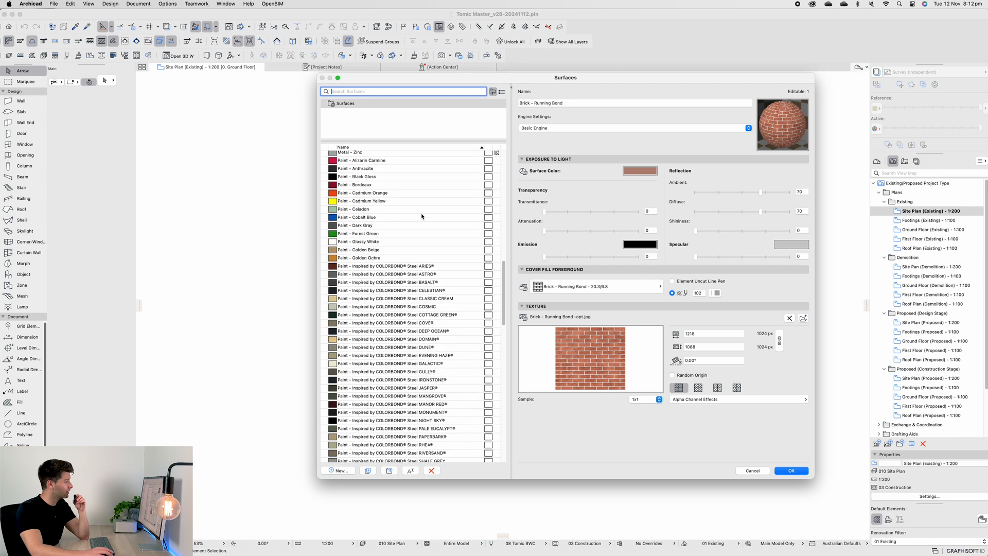
scroll(423, 231, "down", 20)
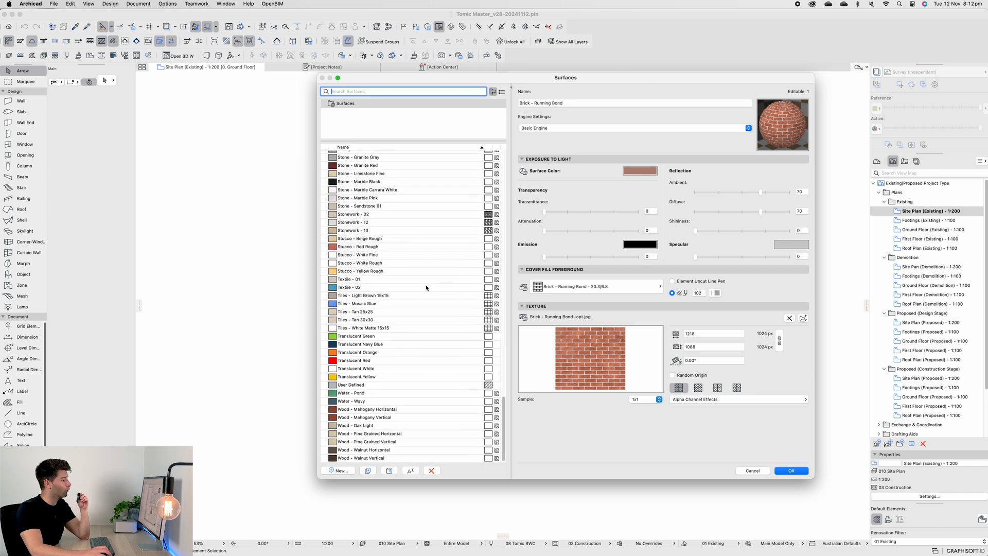
scroll(426, 287, "up", 10)
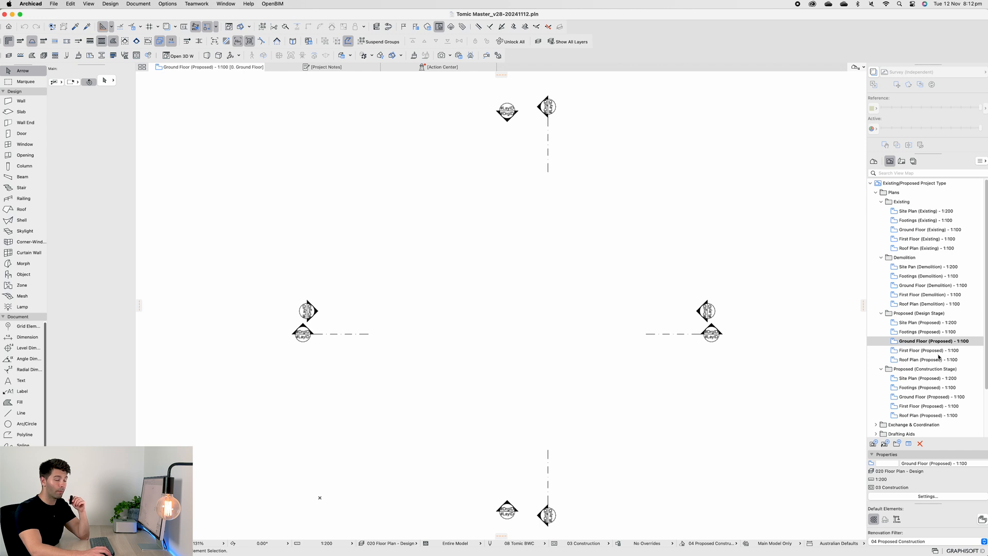
- Examine the section and elevation markers placed around the proposed ground floor plan
scroll(657, 377, "down", 3)
scroll(705, 362, "up", 5)
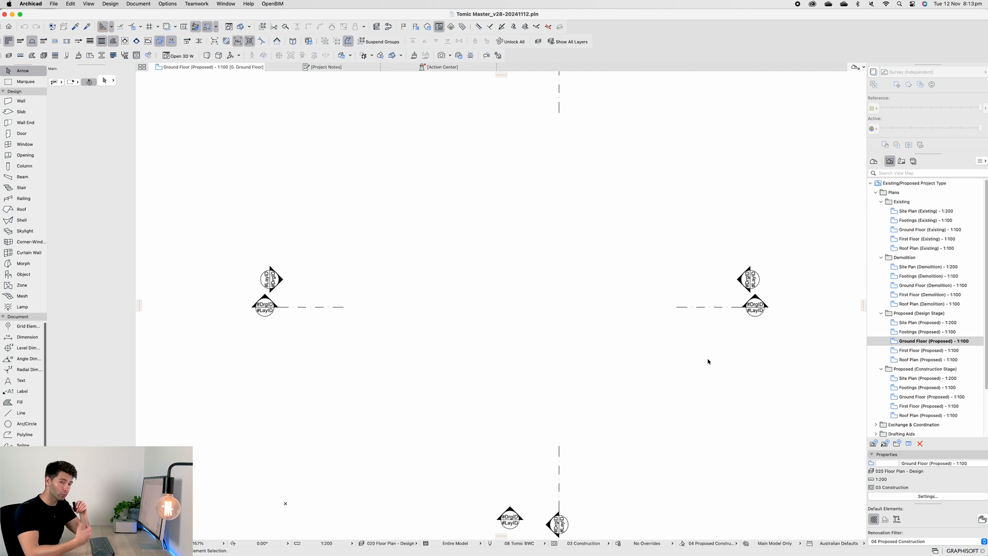
scroll(709, 362, "down", 2)
middle_click_drag(726, 355, 661, 359)
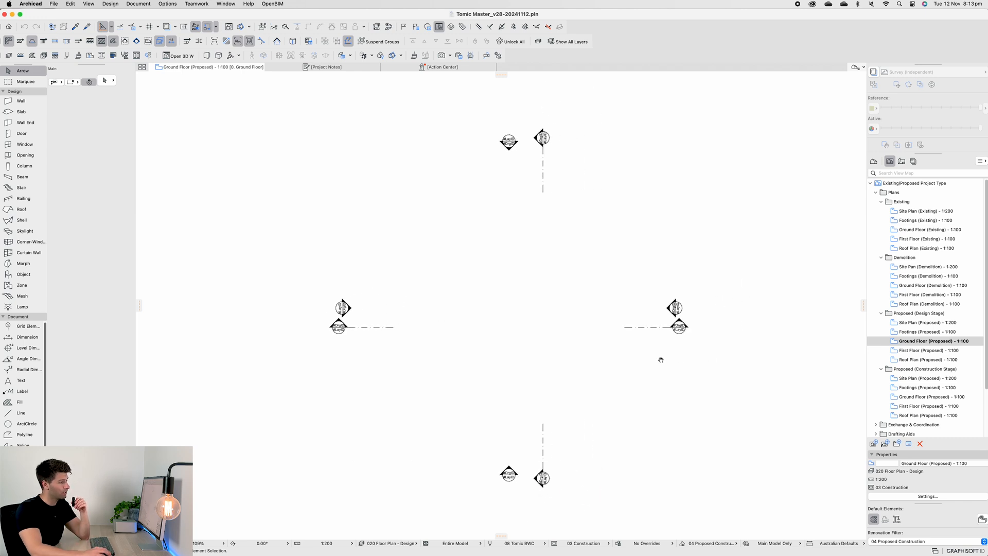
left_click_drag(700, 337, 653, 329)
left_click(667, 329)
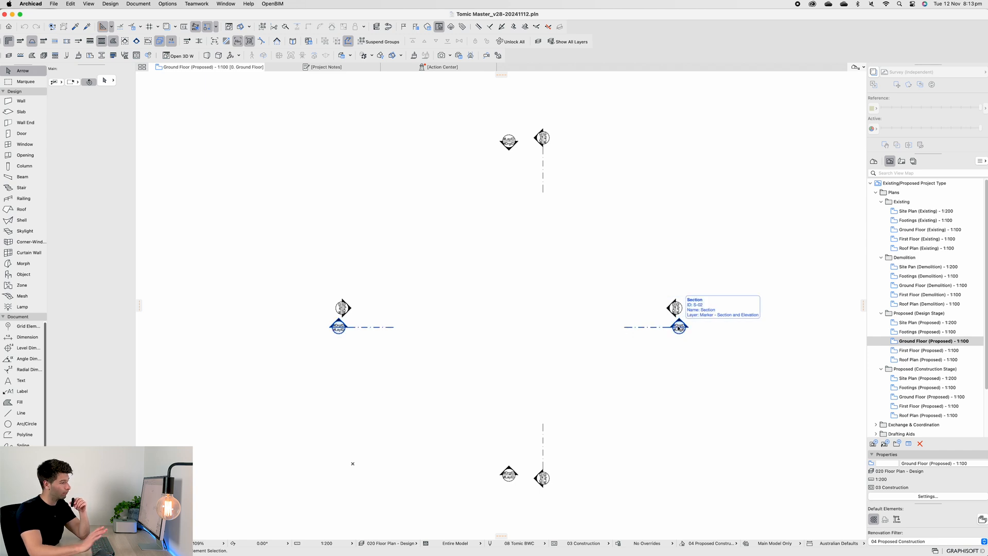
- Select the E-01 elevation marker above the plan, look over its selection settings, and close them without changes
left_click(509, 147)
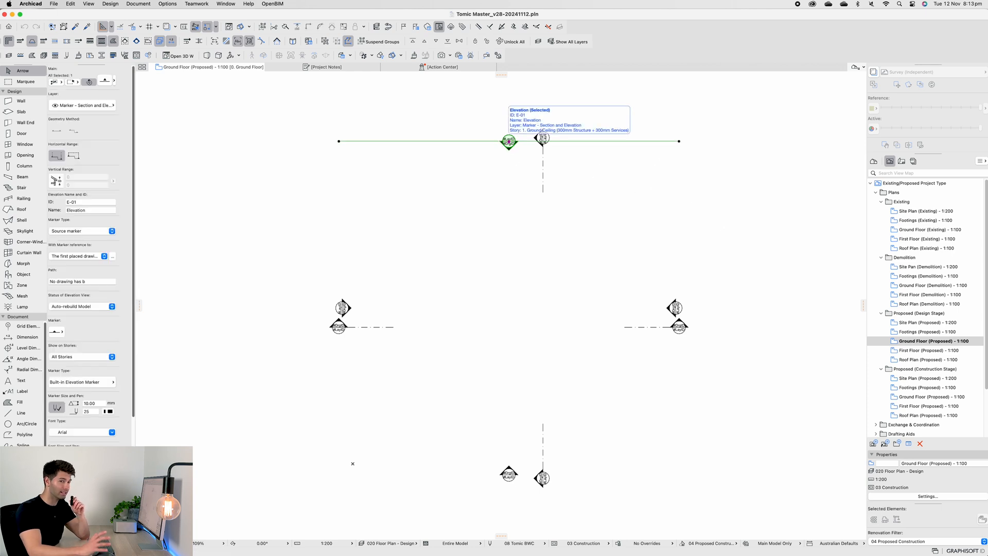
double_click(508, 142)
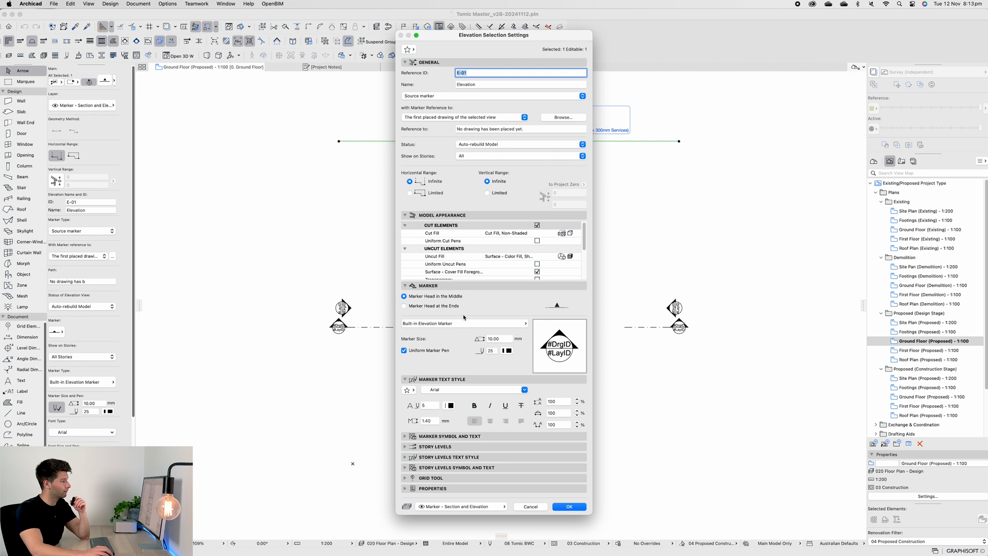
key("Escape")
left_click(339, 144)
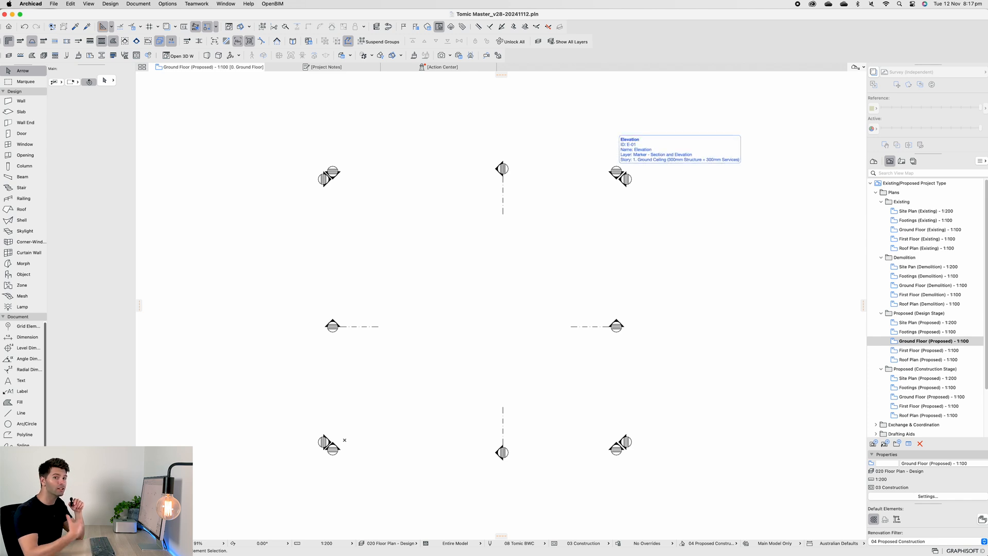
- Remove the elevation marker heads at the upper-left and lower-right corners of the proposed ground floor plan, and clear the selection
left_click(344, 440)
key("Delete")
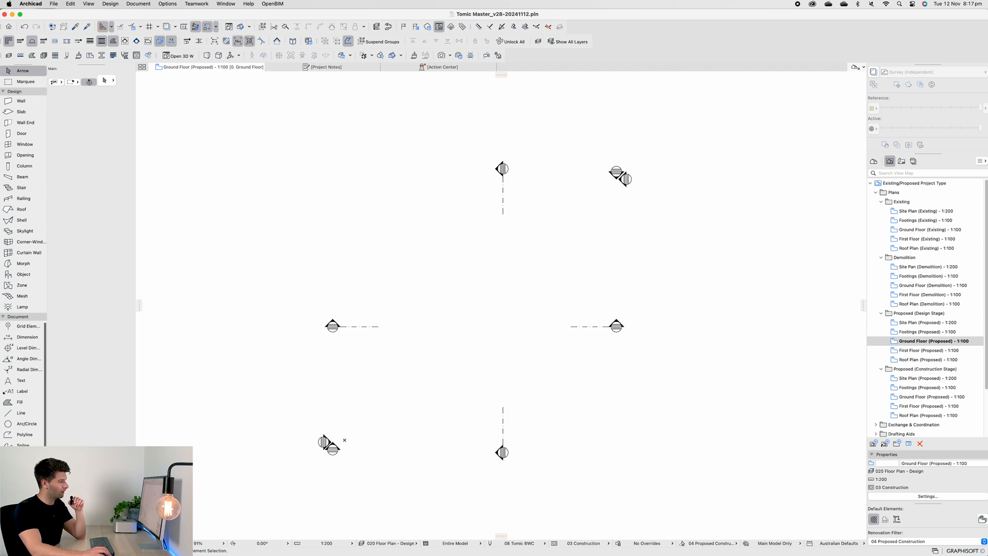
left_click_drag(656, 352, 403, 302)
key("Escape")
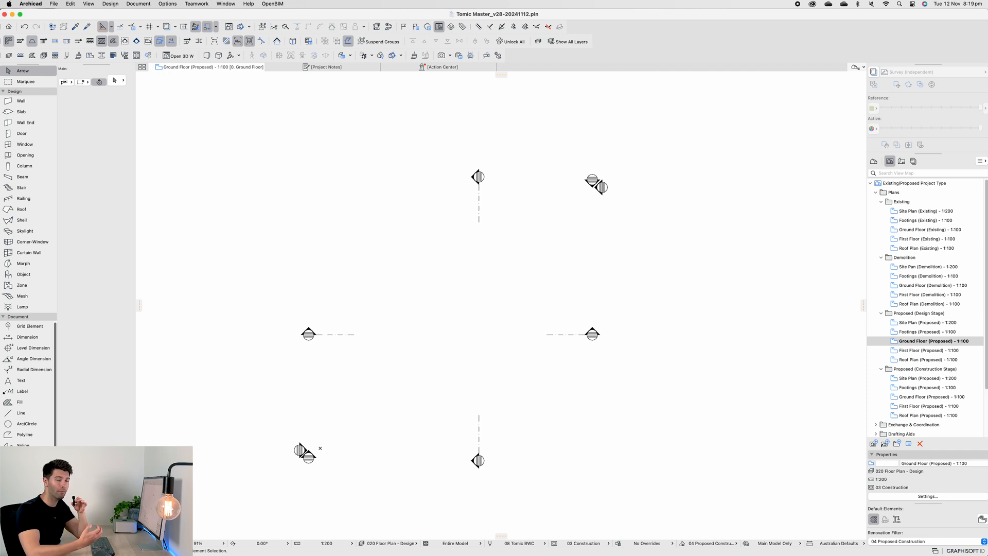
scroll(406, 327, "up", 1)
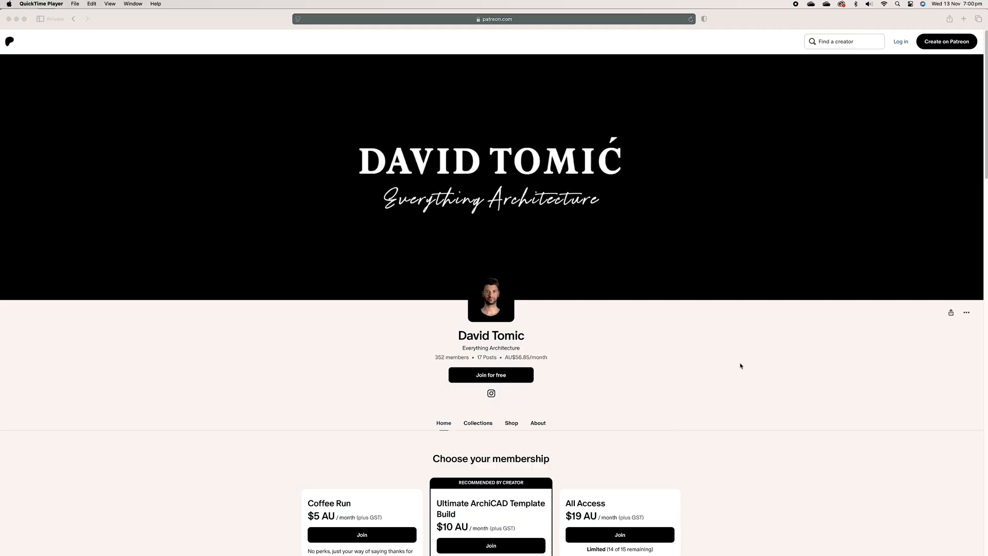
- Switch to the creator's Patreon page in Safari and examine the Coffee Run, Ultimate ArchiCAD Template Build and All Access membership tiers
scroll(740, 366, "down", 1)
left_click(739, 366)
scroll(740, 366, "down", 1)
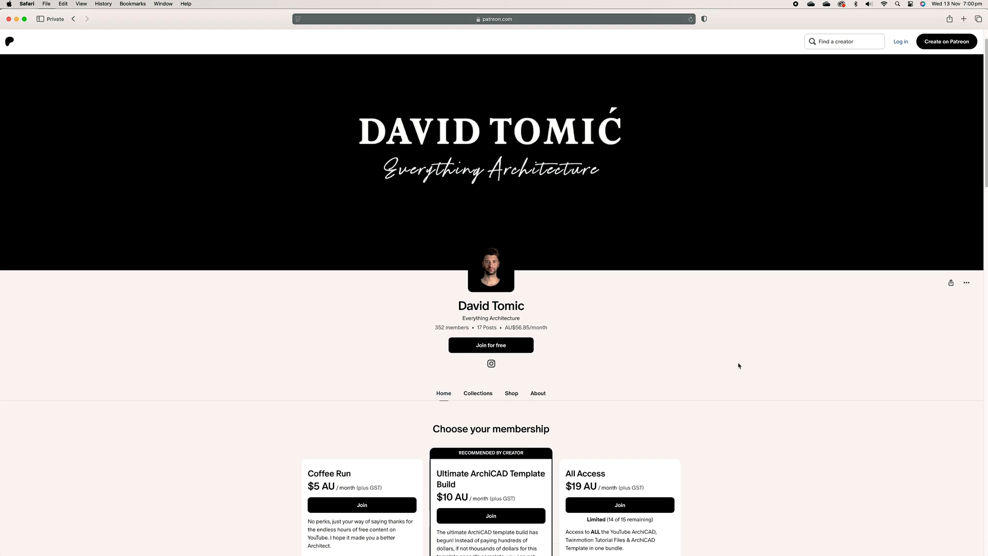
scroll(739, 366, "down", 2)
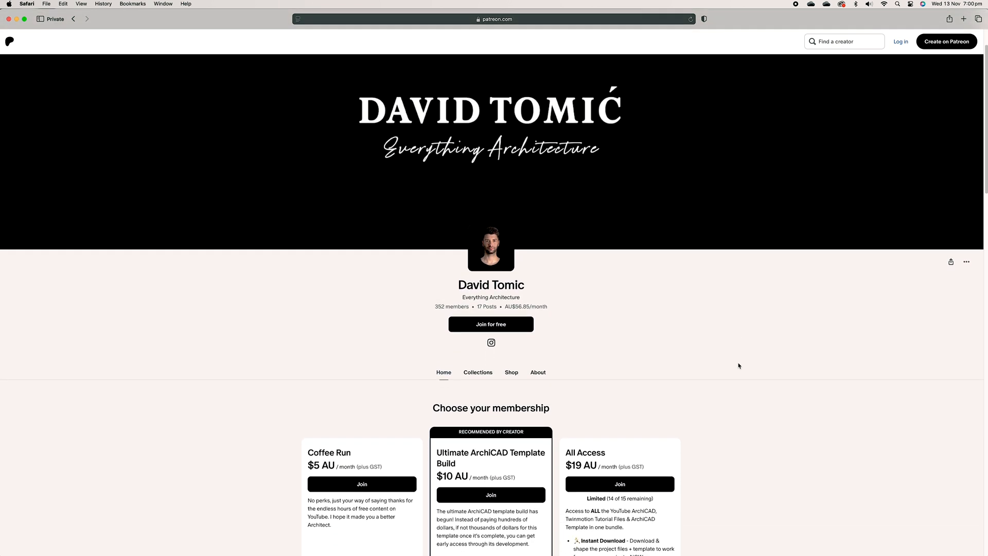
scroll(739, 366, "down", 3)
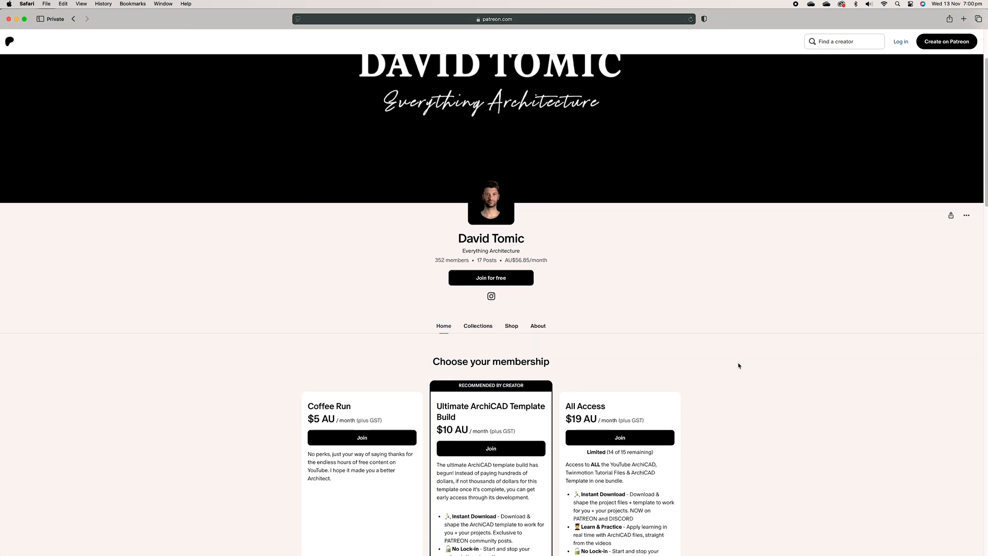
scroll(739, 366, "down", 4)
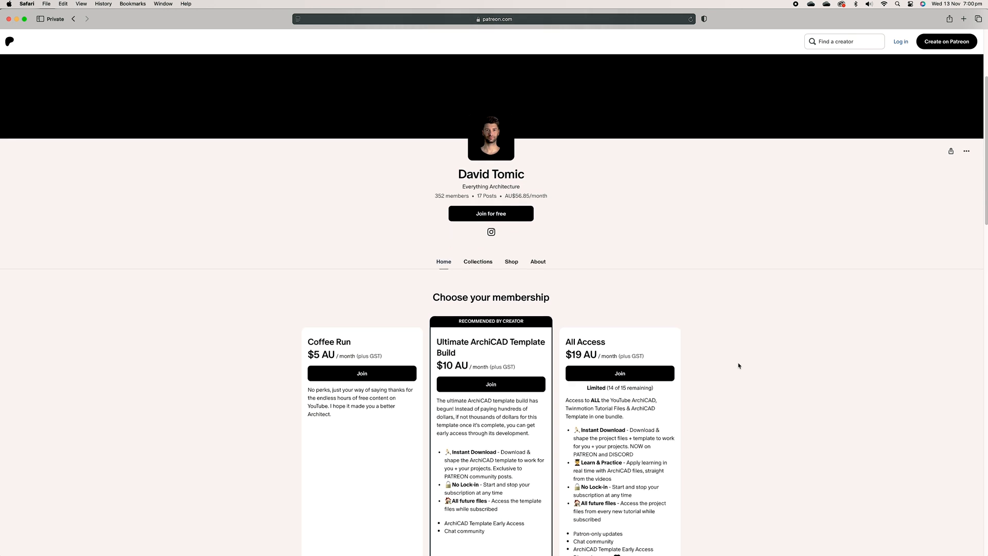
scroll(739, 366, "down", 4)
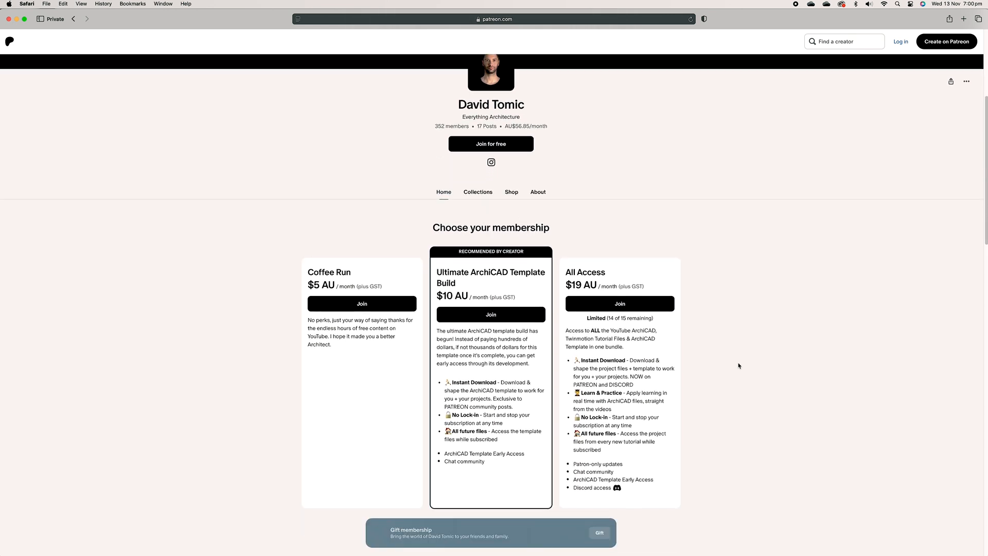
scroll(739, 366, "down", 1)
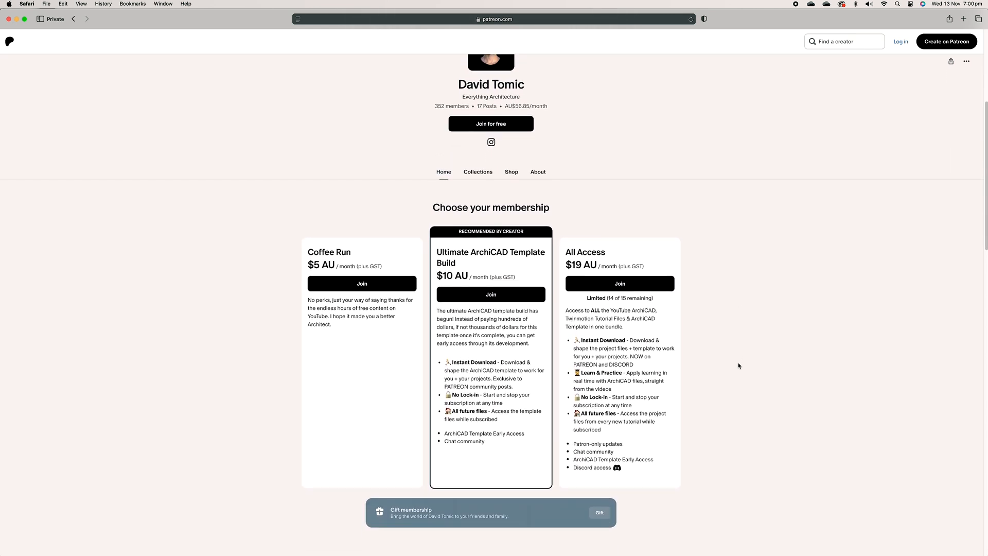
scroll(738, 366, "down", 2)
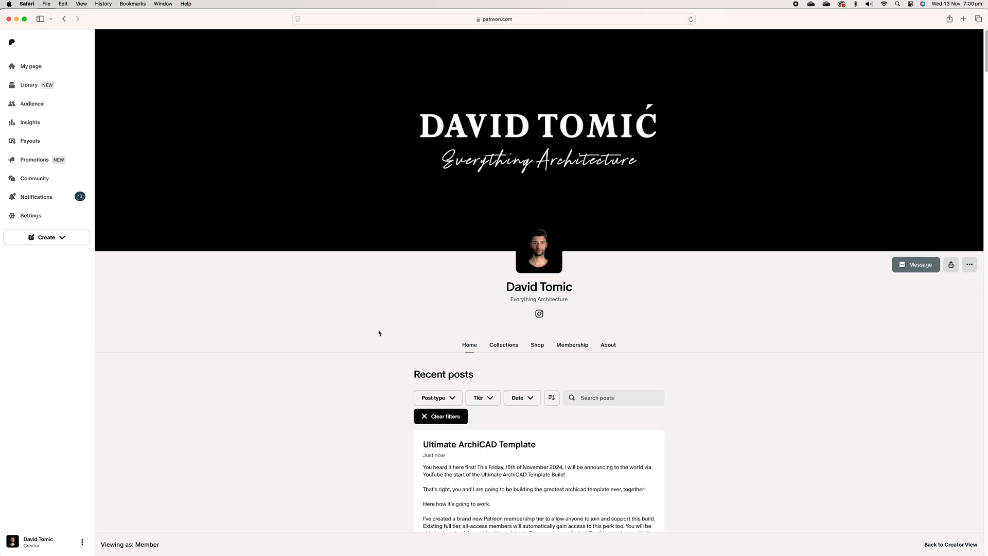
- Expand the full Ultimate ArchiCAD Template post among the recent posts and download its attached file Ultimate ArchiCAD Template_v28-20241112.pln
scroll(381, 332, "down", 3)
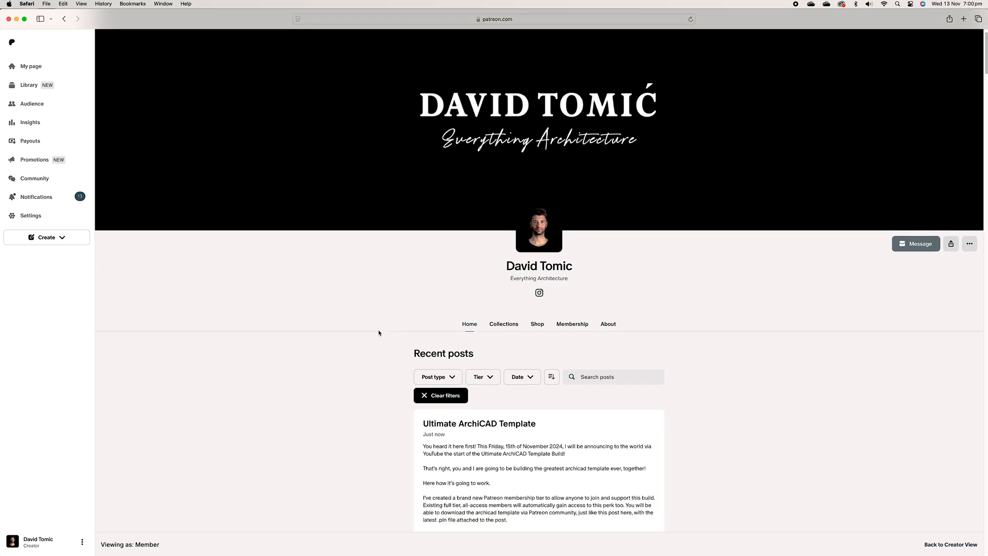
scroll(388, 331, "down", 5)
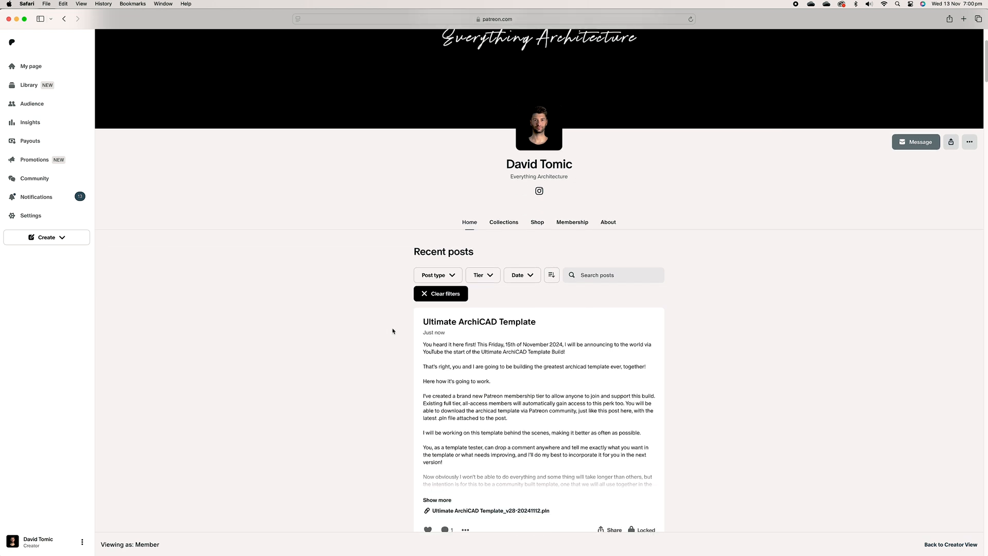
scroll(393, 331, "down", 2)
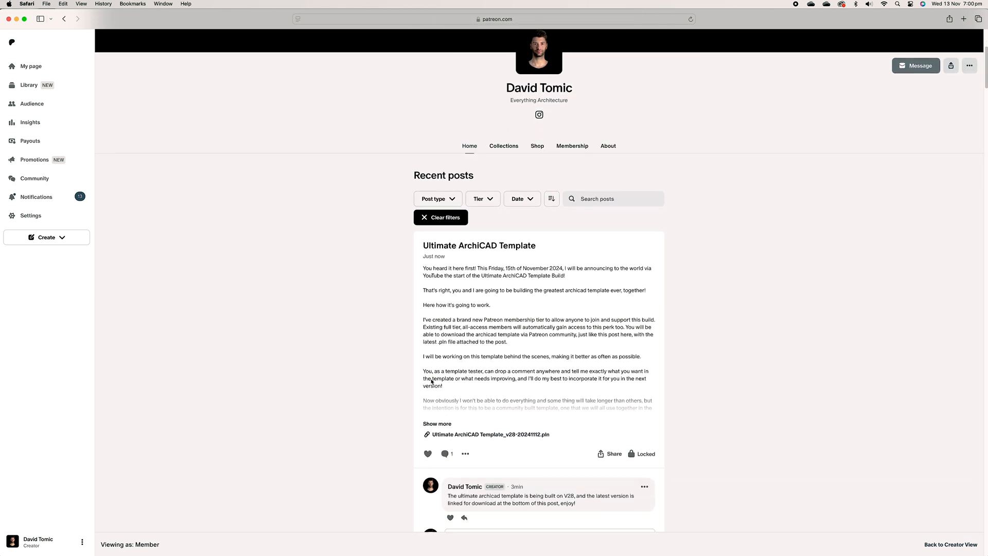
left_click(441, 425)
scroll(407, 411, "down", 2)
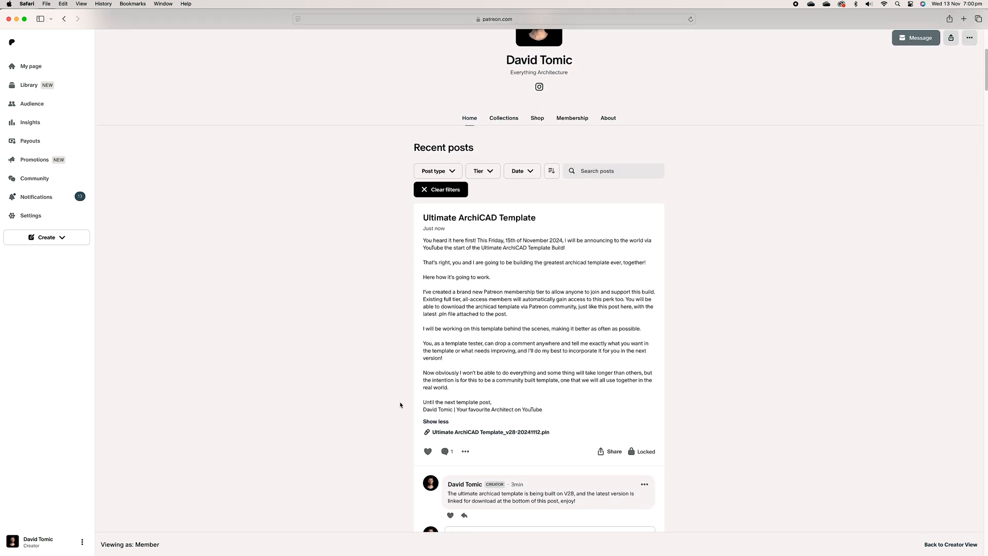
scroll(400, 405, "down", 1)
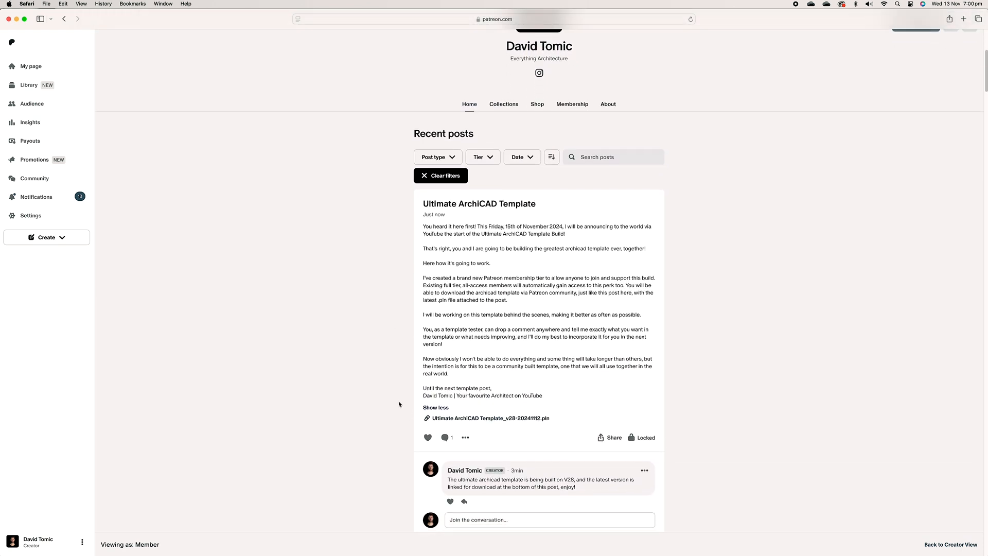
left_click(476, 419)
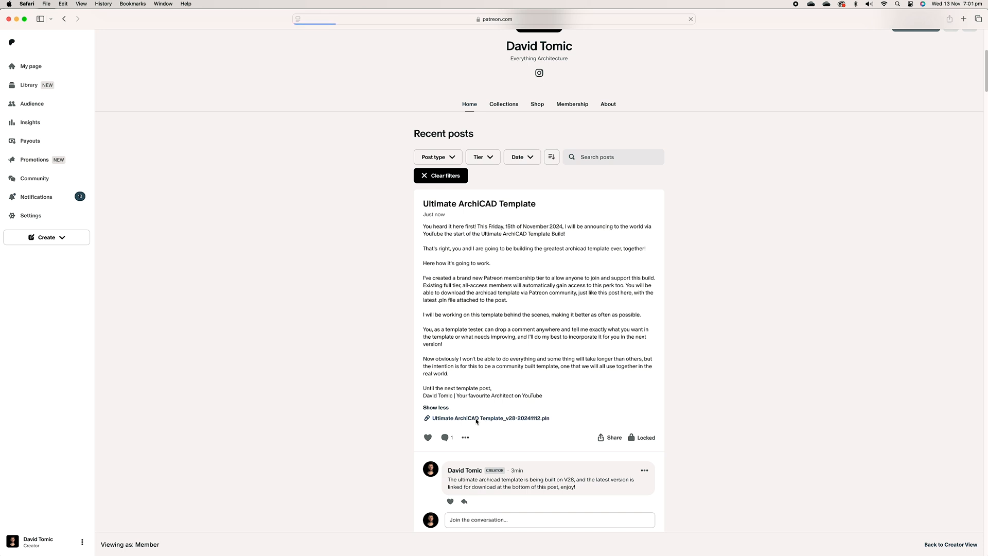